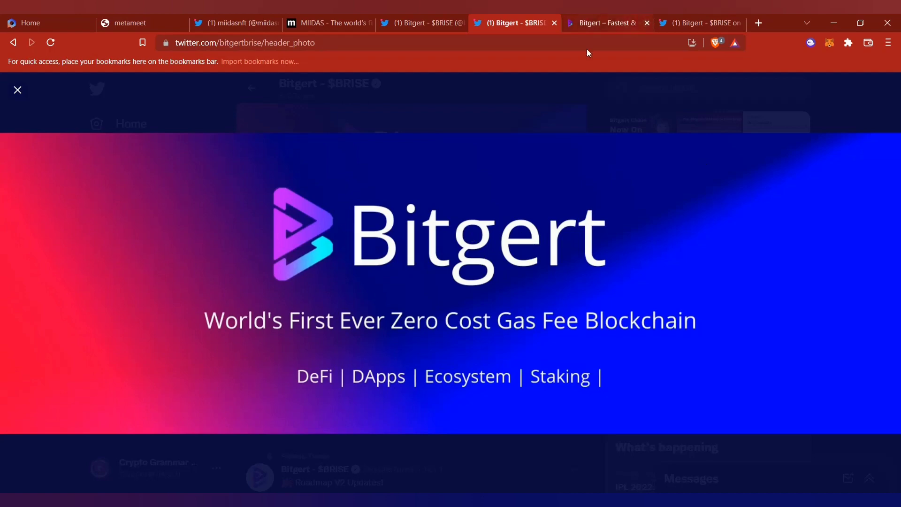
Watch Bitgert's roadmap video full screen, then highlight the BRISE Wallet tweet's Google Play line
{"action": "left_click", "coordinate": [615, 19]}
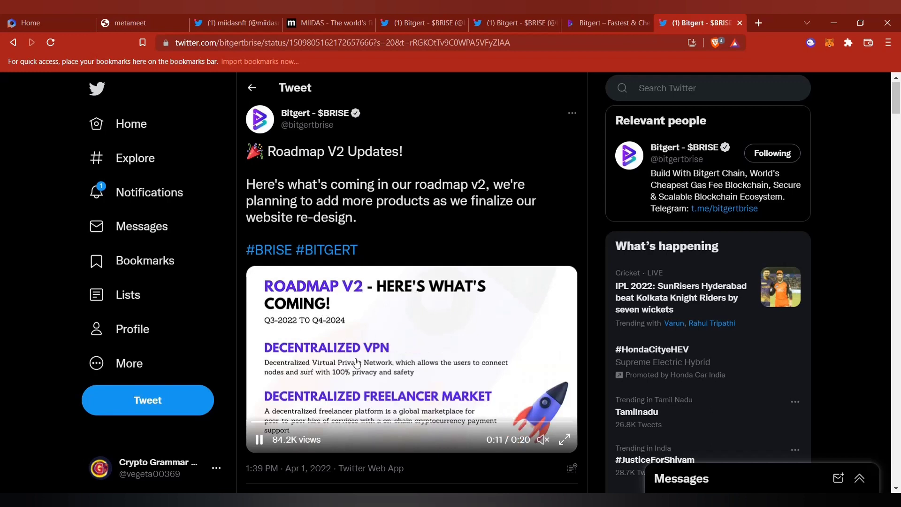
{"action": "left_click", "coordinate": [569, 442]}
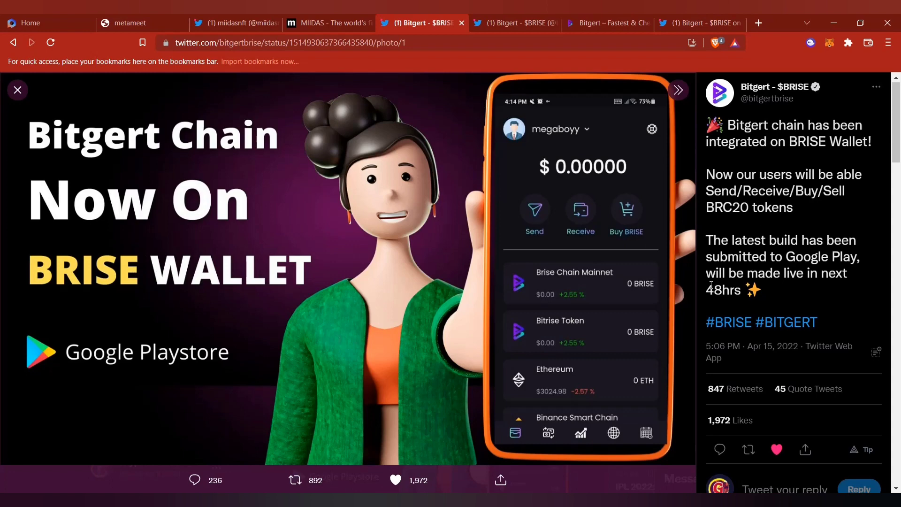
{"action": "left_click_drag", "start_coordinate": [785, 256], "coordinate": [841, 298]}
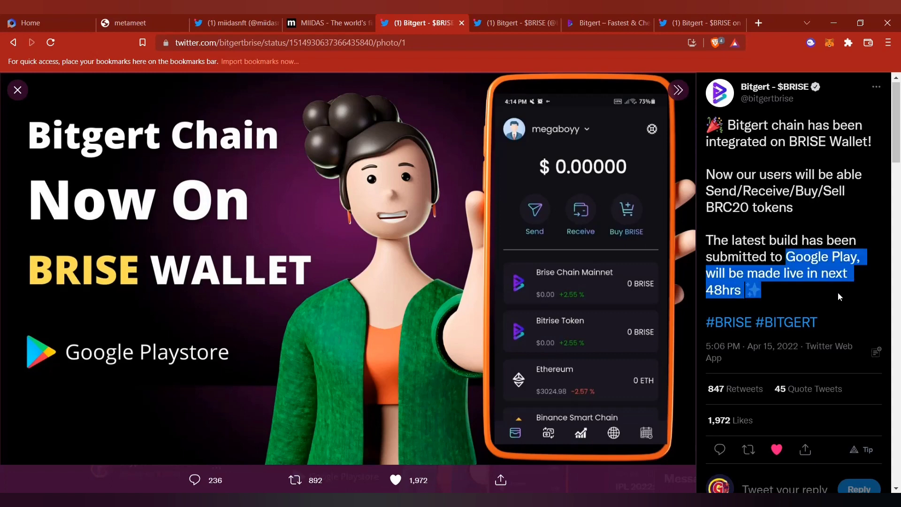
{"action": "left_click", "coordinate": [773, 197]}
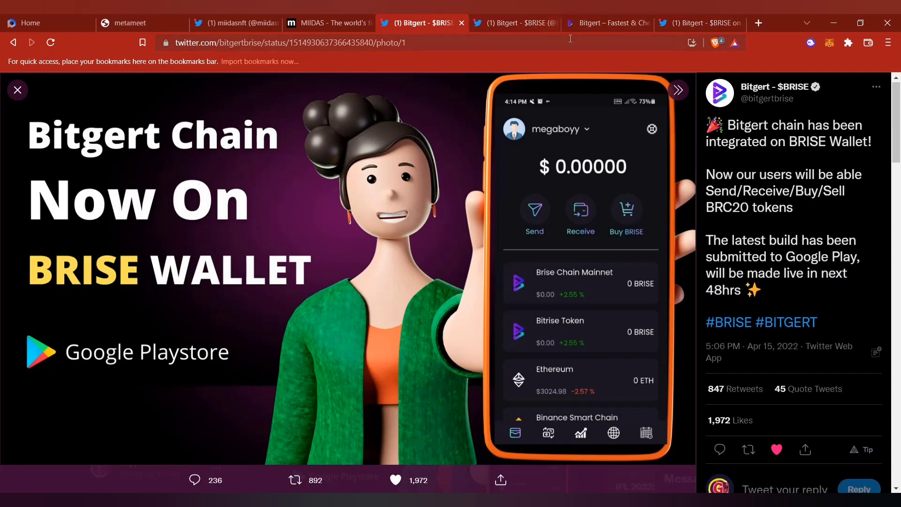
Return to the Bitgert website tab and open a new Brave tab
{"action": "left_click", "coordinate": [618, 22]}
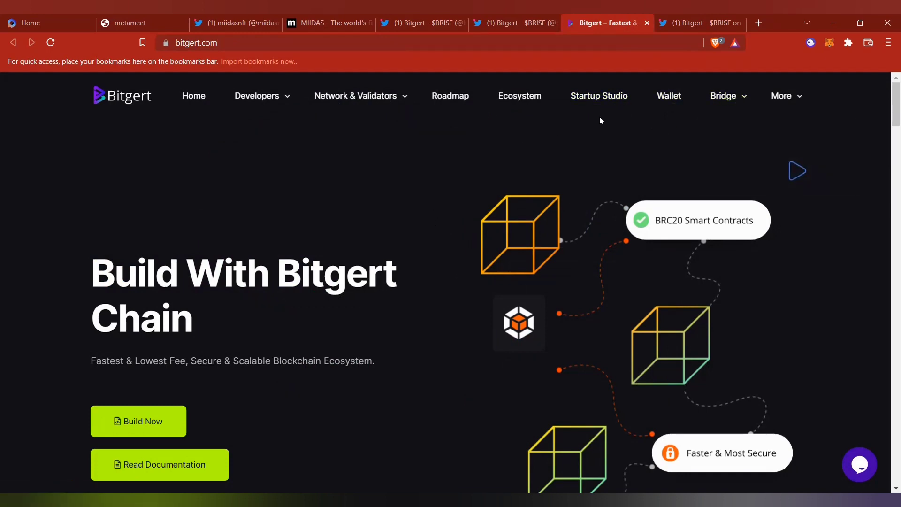
{"action": "mouse_move", "coordinate": [727, 96]}
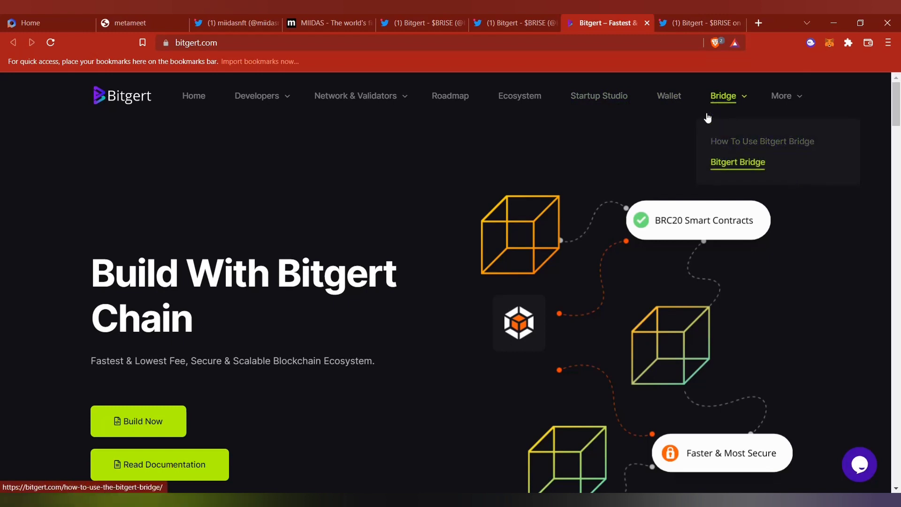
{"action": "left_click", "coordinate": [758, 21]}
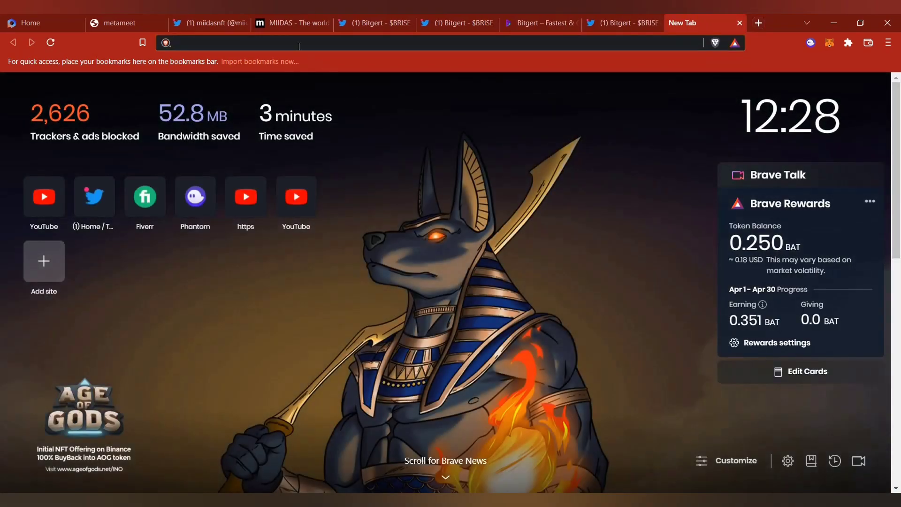
{"action": "type", "text": "pa"}
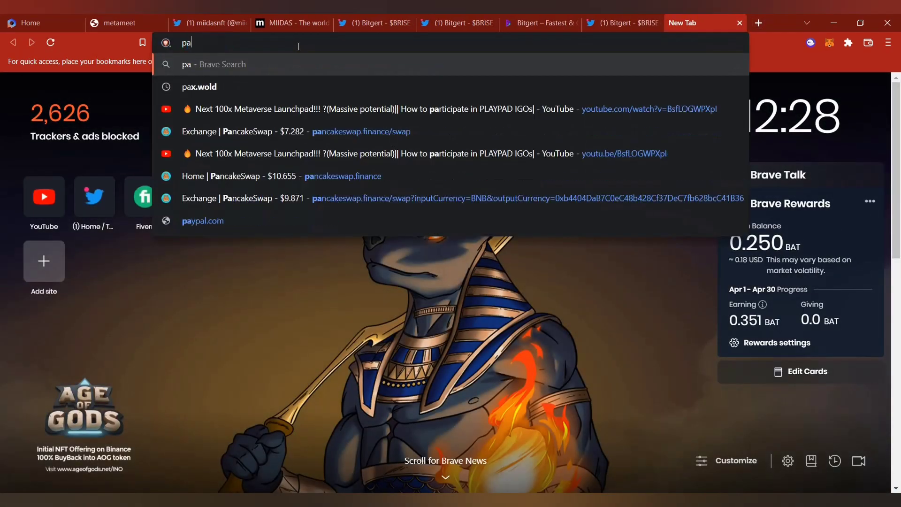
{"action": "type", "text": "nca"}
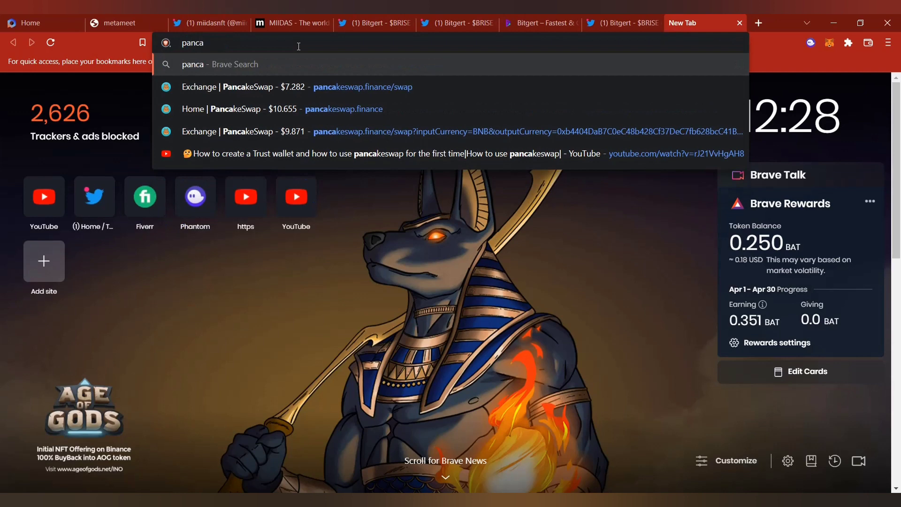
Connect an unlocked MetaMask to pancakeswap.finance/swap and switch it to Binance Smart Chain
{"action": "left_click", "coordinate": [316, 89]}
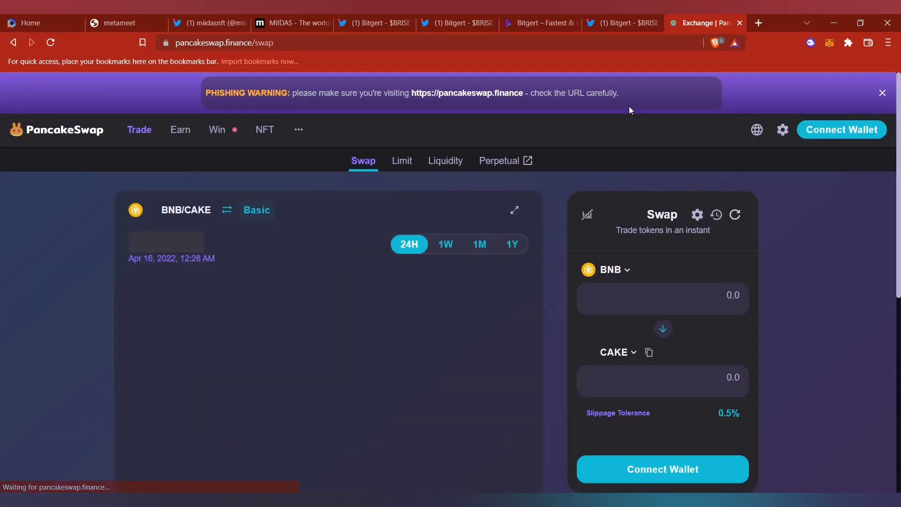
{"action": "left_click", "coordinate": [831, 133]}
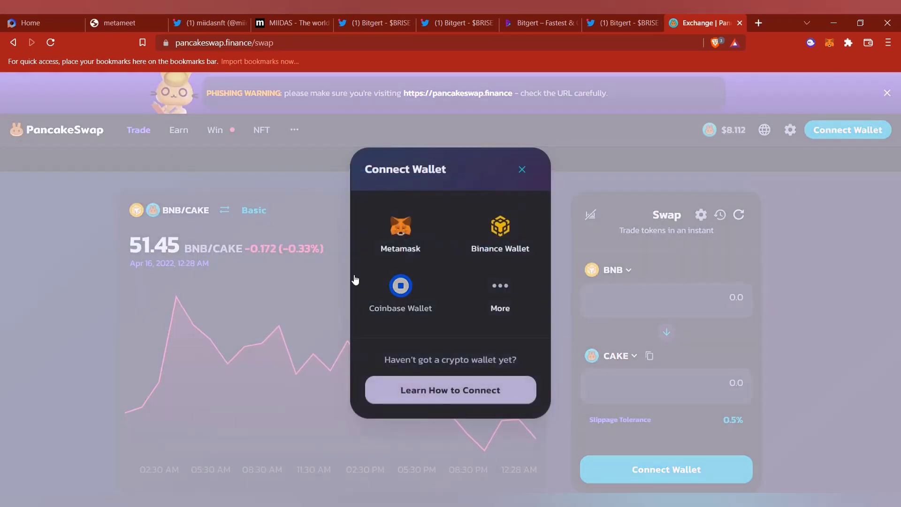
{"action": "left_click", "coordinate": [401, 229]}
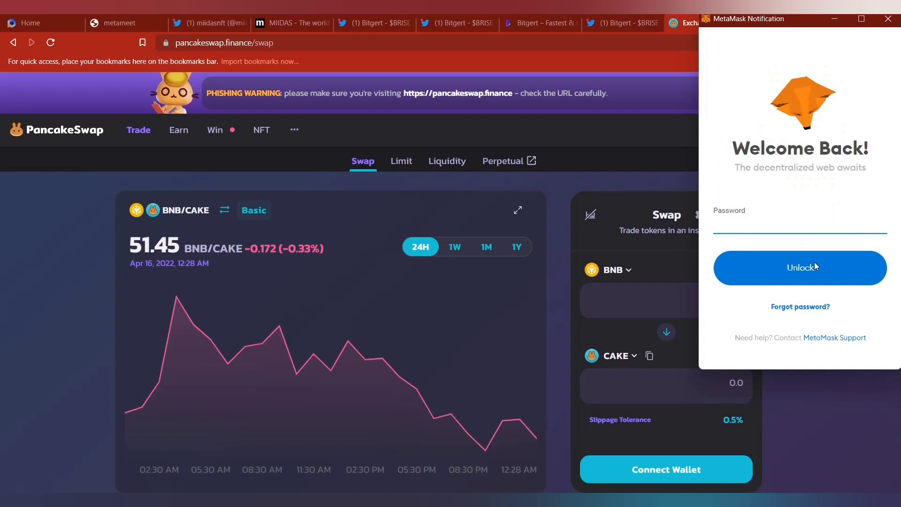
{"action": "type", "text": "****"}
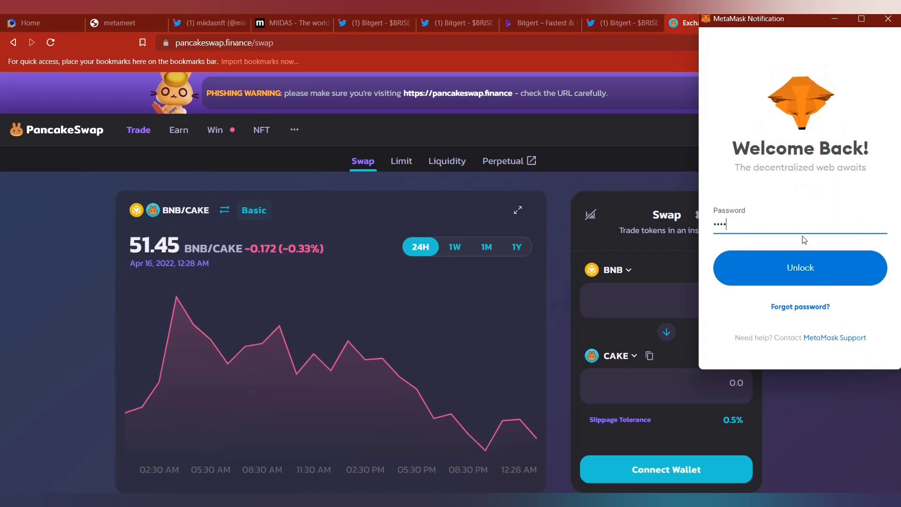
{"action": "type", "text": "****"}
{"action": "key", "text": "Return"}
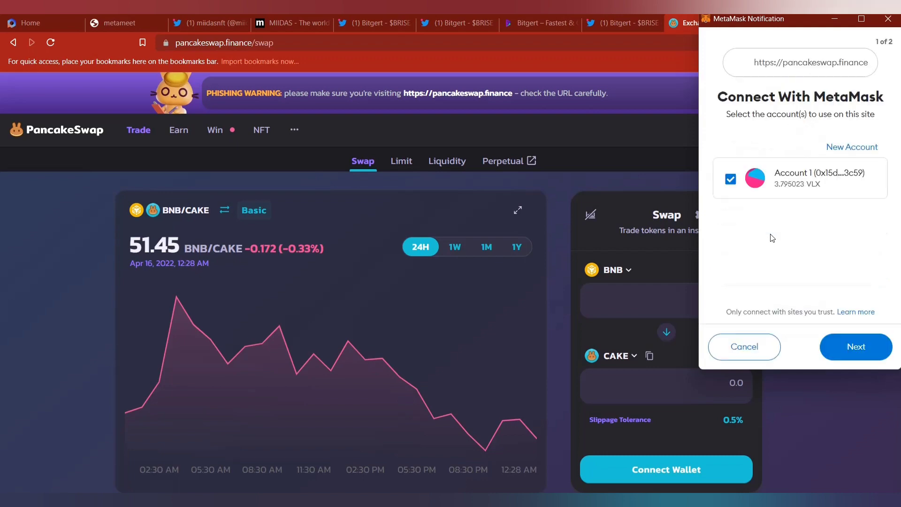
{"action": "left_click", "coordinate": [842, 347]}
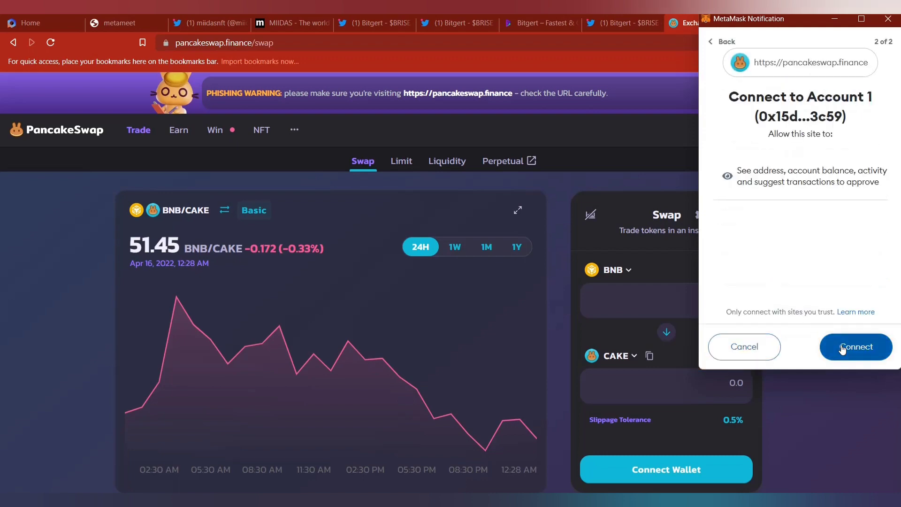
{"action": "left_click", "coordinate": [842, 347]}
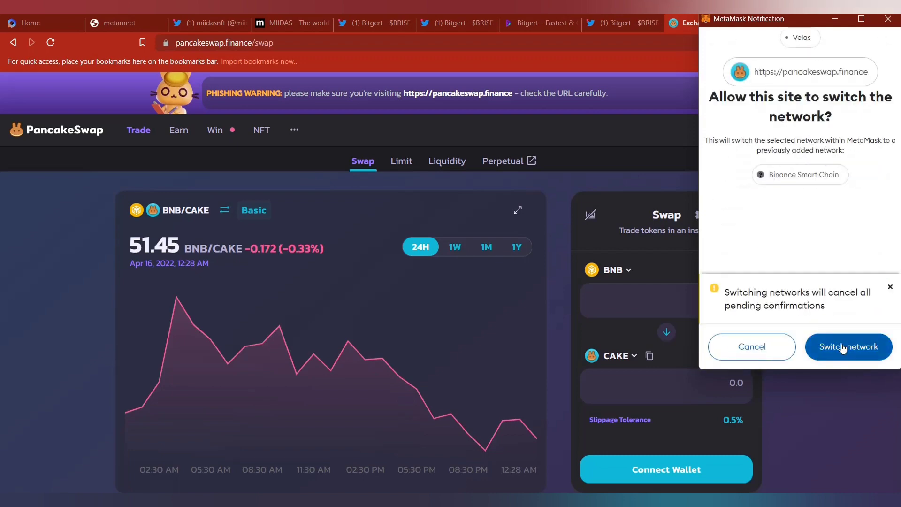
{"action": "left_click", "coordinate": [842, 347]}
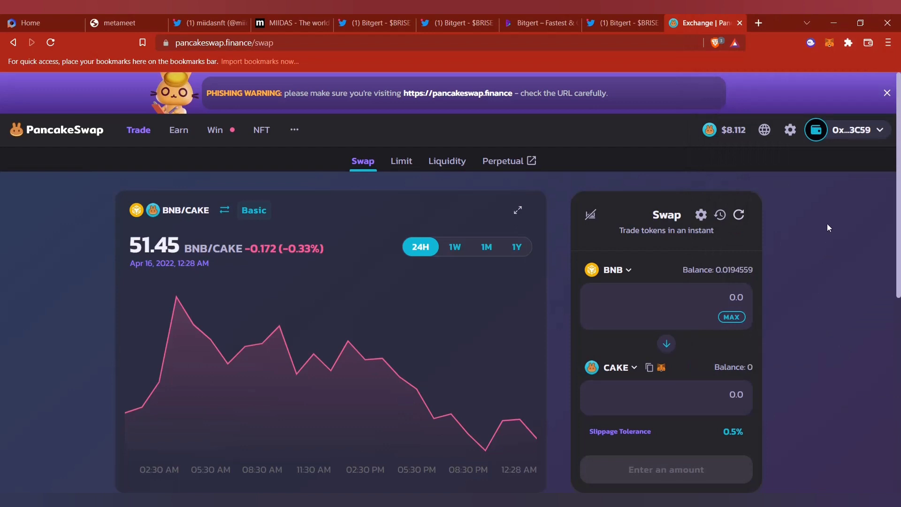
Check the available networks in the MetaMask wallet panel
{"action": "left_click", "coordinate": [834, 41]}
{"action": "left_click", "coordinate": [780, 78]}
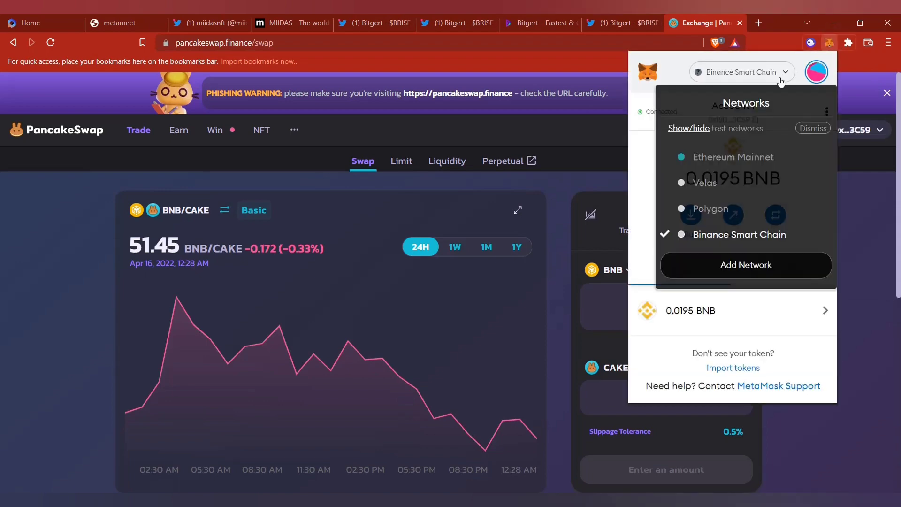
{"action": "left_click", "coordinate": [868, 255]}
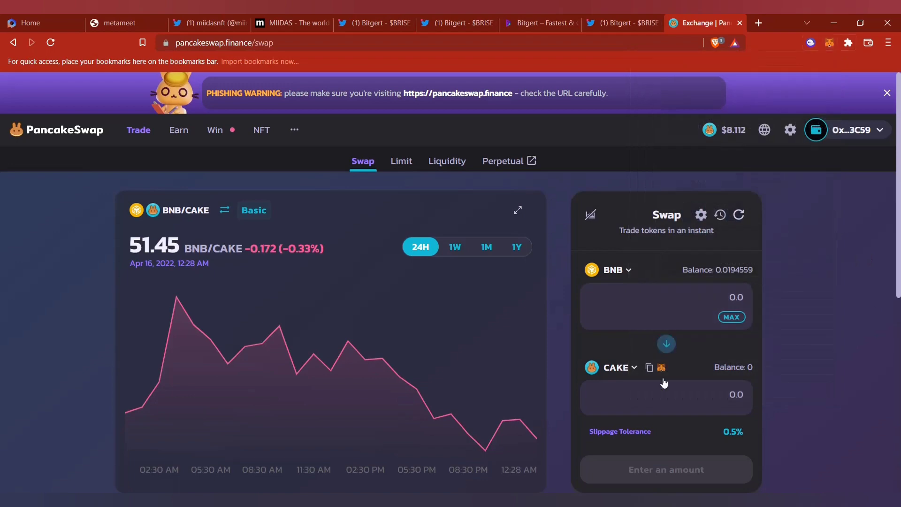
Search for Bitgert BRISE, acknowledge the risk, and import it as the receive token
{"action": "left_click", "coordinate": [605, 369]}
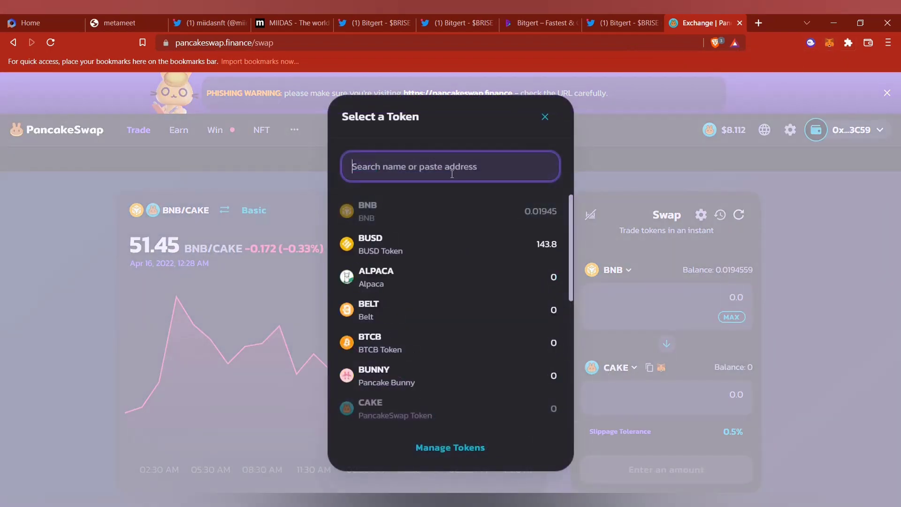
{"action": "type", "text": "b"}
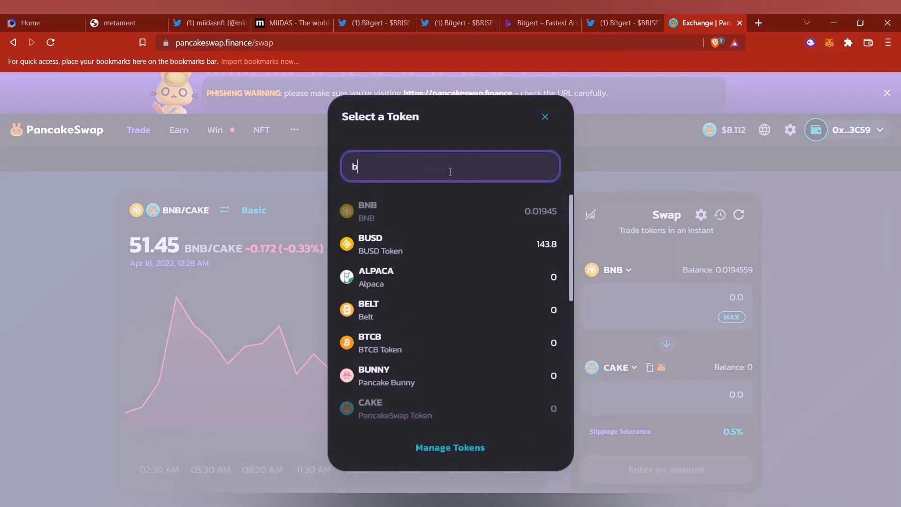
{"action": "type", "text": "it"}
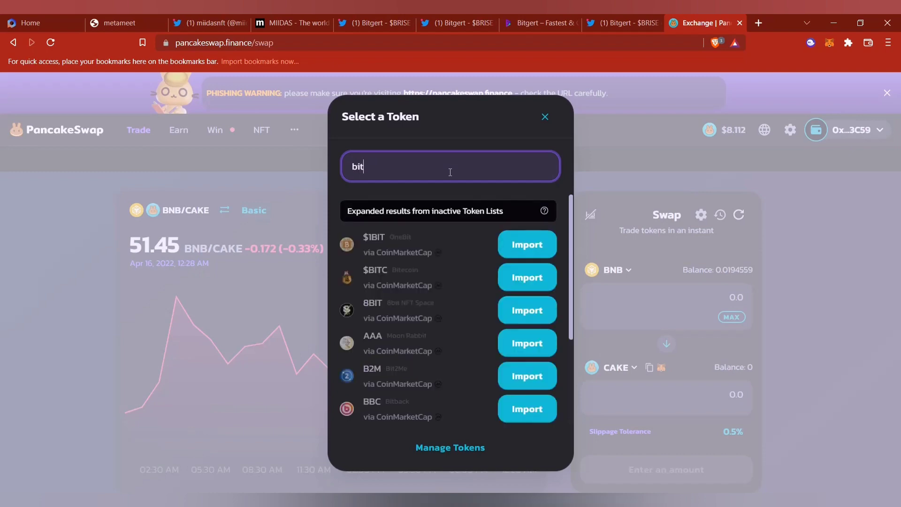
{"action": "type", "text": "ri"}
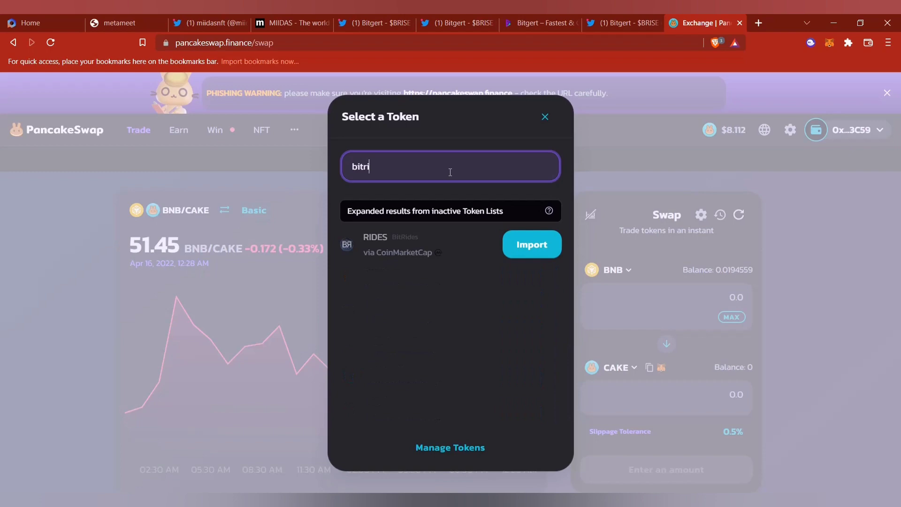
{"action": "type", "text": "se"}
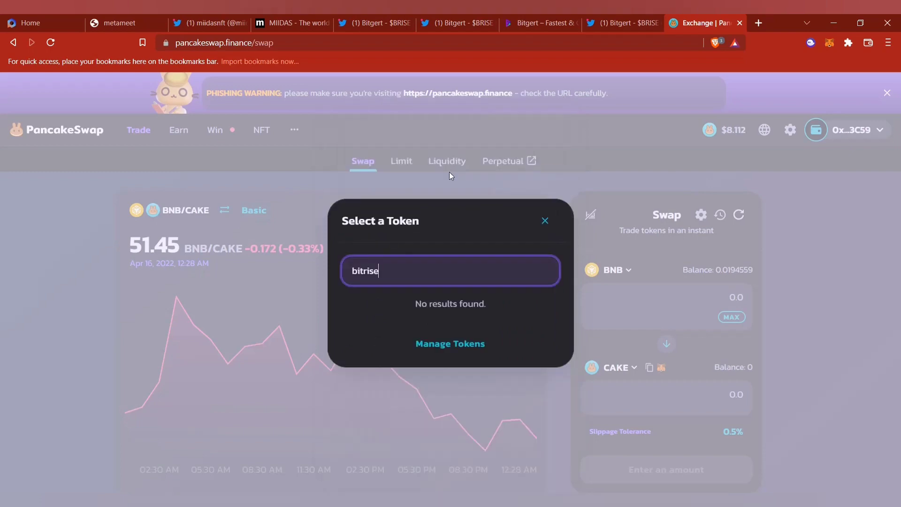
{"action": "key", "text": "BackSpace"}
{"action": "key", "text": "BackSpace"}
{"action": "key", "text": "BackSpace"}
{"action": "key", "text": "BackSpace"}
{"action": "key", "text": "BackSpace"}
{"action": "key", "text": "BackSpace"}
{"action": "type", "text": "b"}
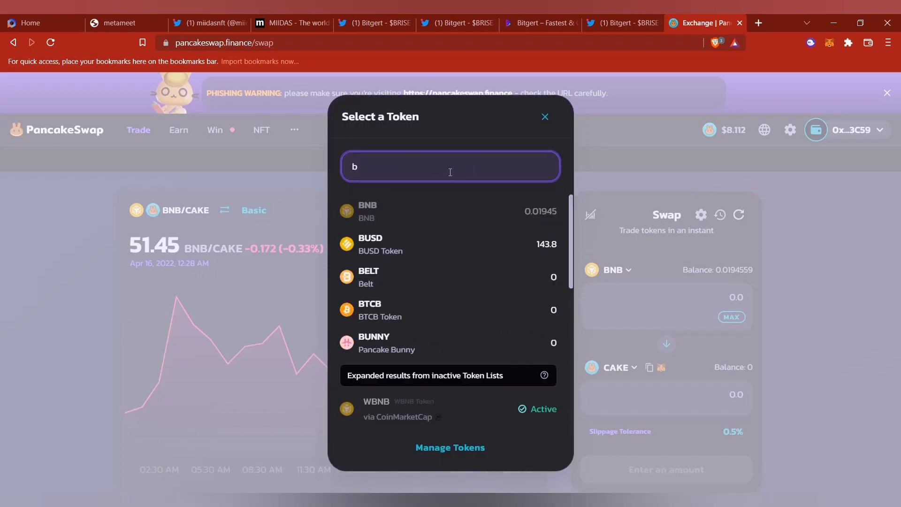
{"action": "type", "text": "rise"}
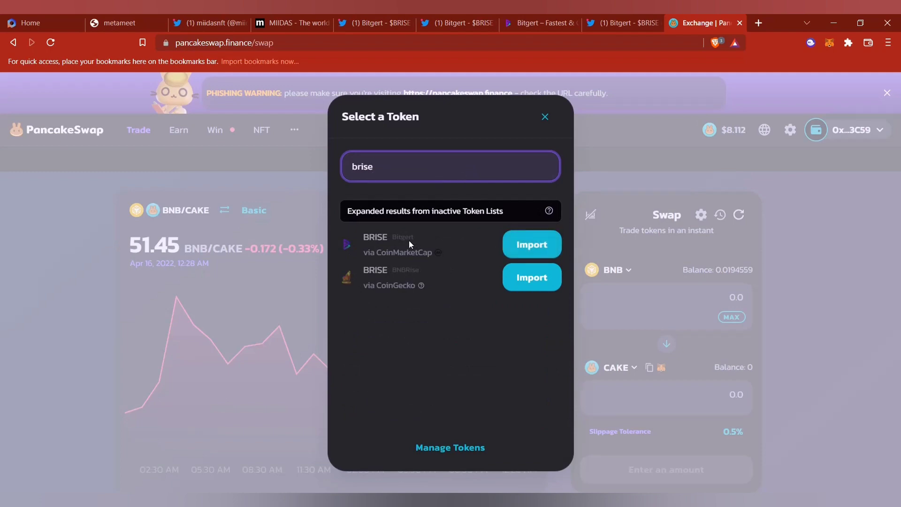
{"action": "left_click", "coordinate": [543, 244]}
{"action": "left_click", "coordinate": [350, 408]}
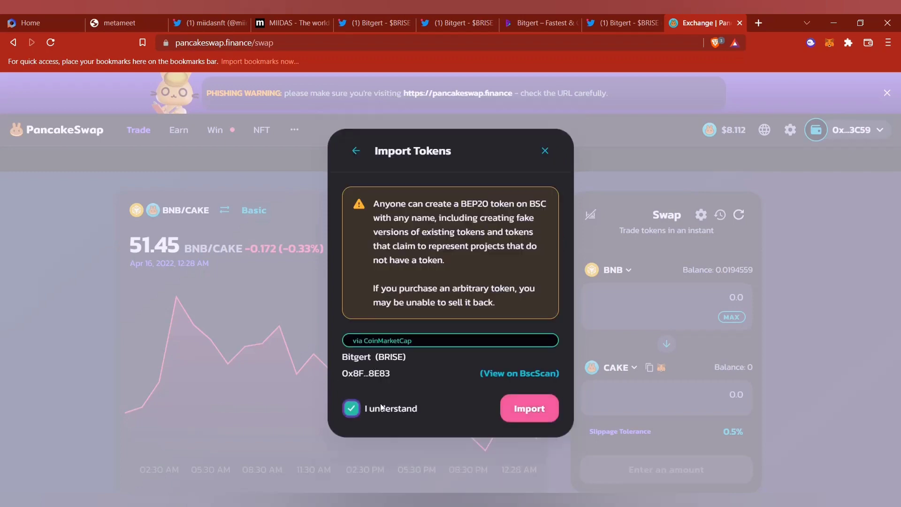
{"action": "left_click", "coordinate": [529, 408]}
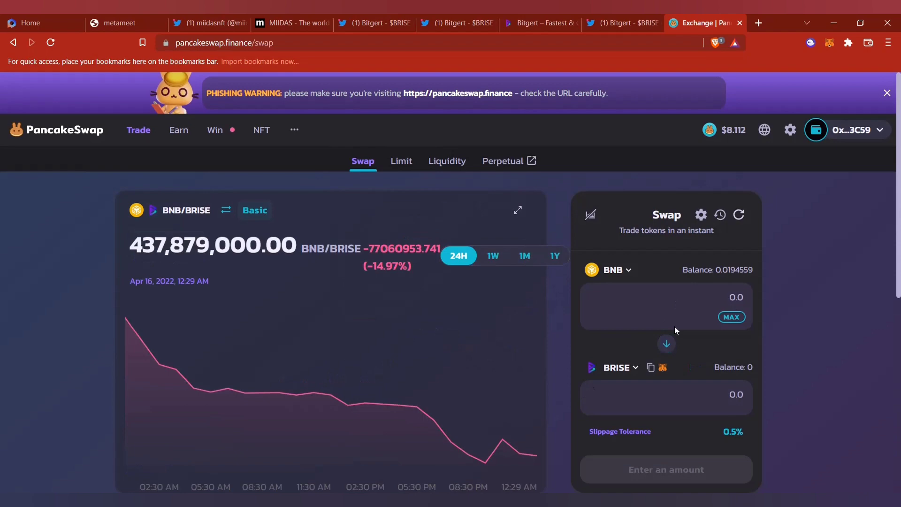
Pay with BUSD, trimming the maximum balance to about 13.886 BUSD
{"action": "left_click", "coordinate": [614, 270]}
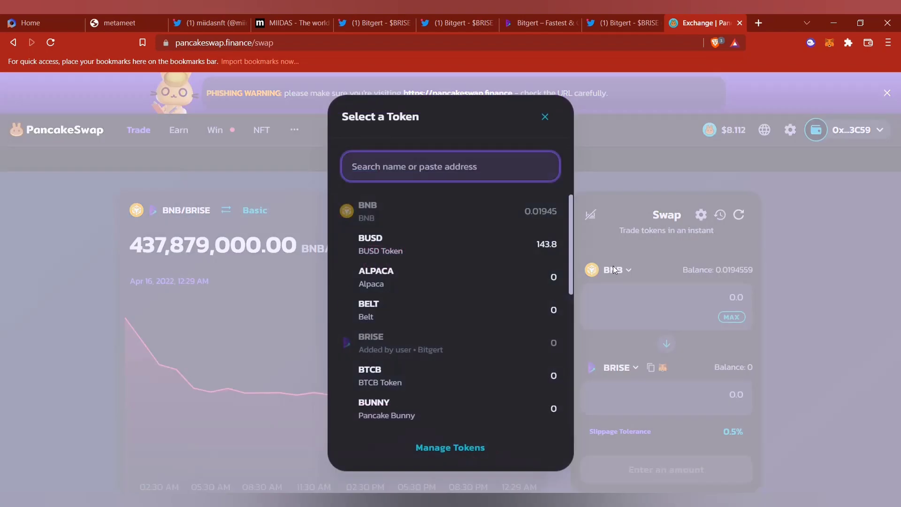
{"action": "left_click", "coordinate": [509, 240]}
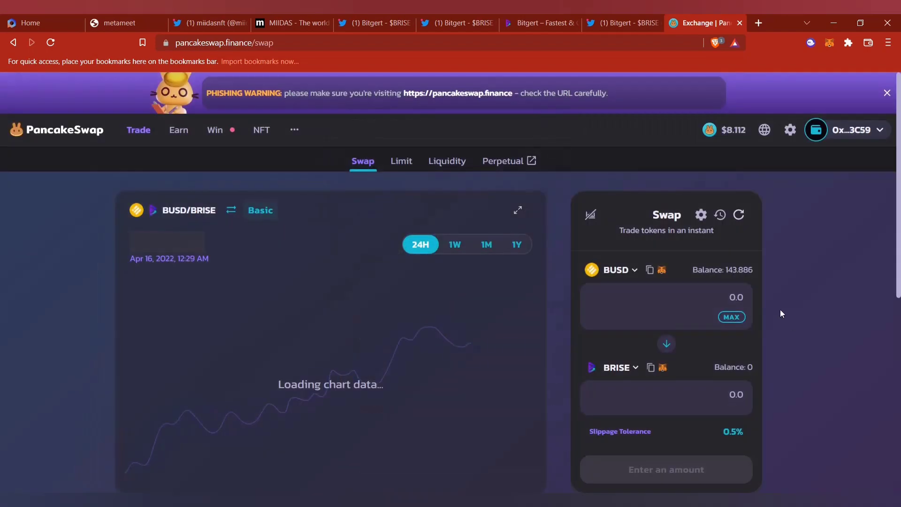
{"action": "left_click", "coordinate": [732, 317]}
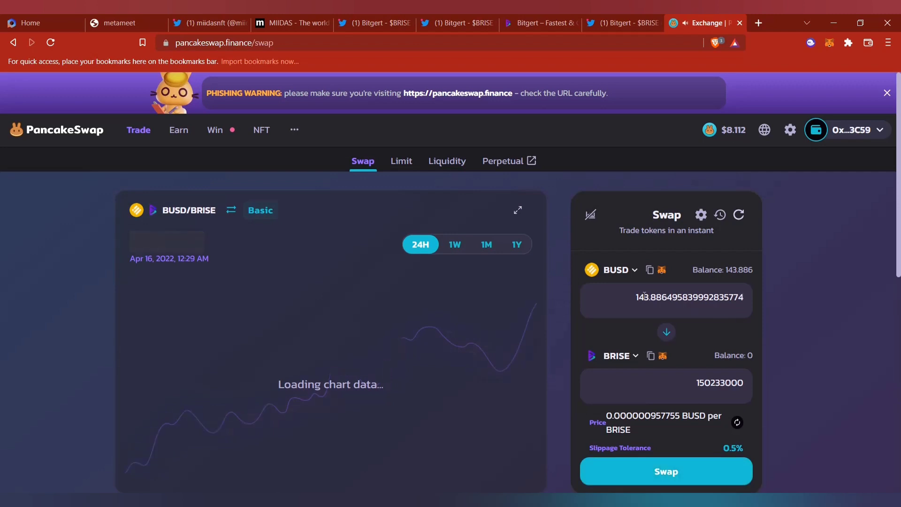
{"action": "key", "text": "BackSpace"}
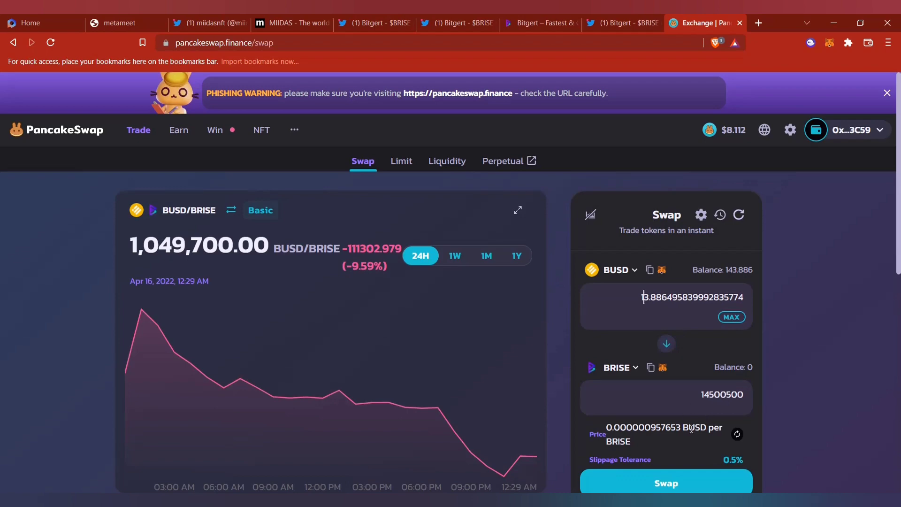
Attempt the BUSD-to-BRISE swap with the updated price, then dismiss the slippage error
{"action": "left_click", "coordinate": [665, 480]}
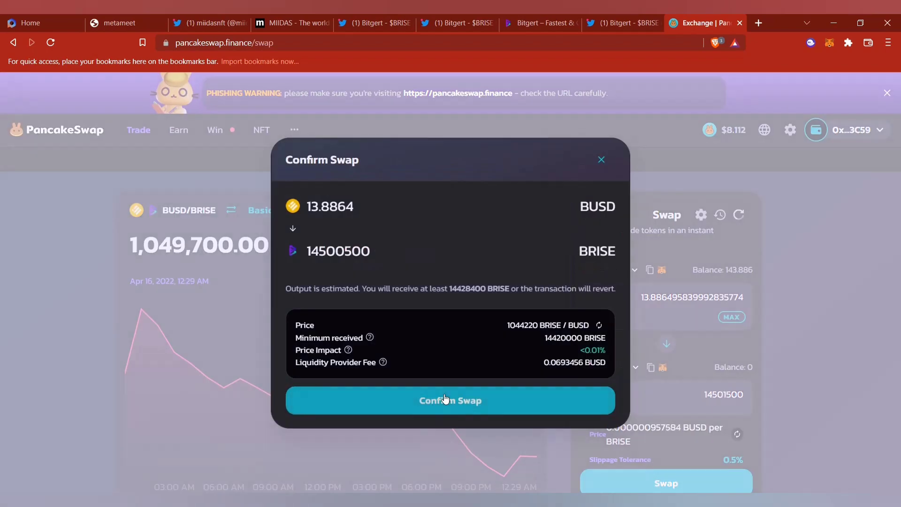
{"action": "left_click", "coordinate": [581, 267]}
{"action": "left_click", "coordinate": [485, 389]}
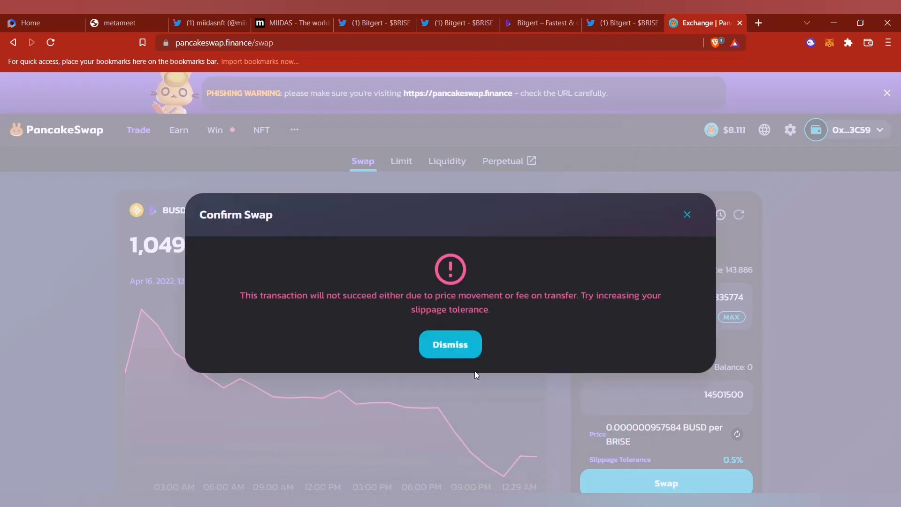
{"action": "left_click", "coordinate": [462, 345]}
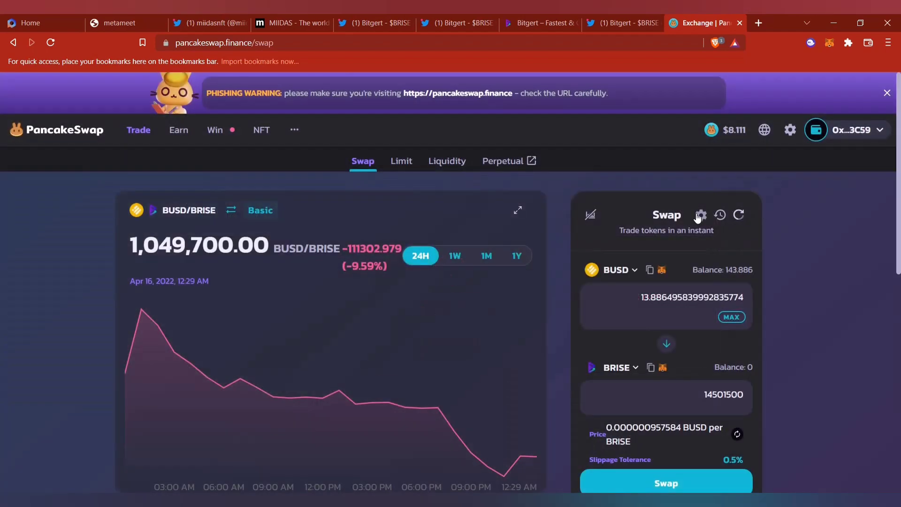
Set a custom 15% slippage tolerance and retry the swap, dismissing the error
{"action": "left_click", "coordinate": [701, 215]}
{"action": "left_click", "coordinate": [493, 310]}
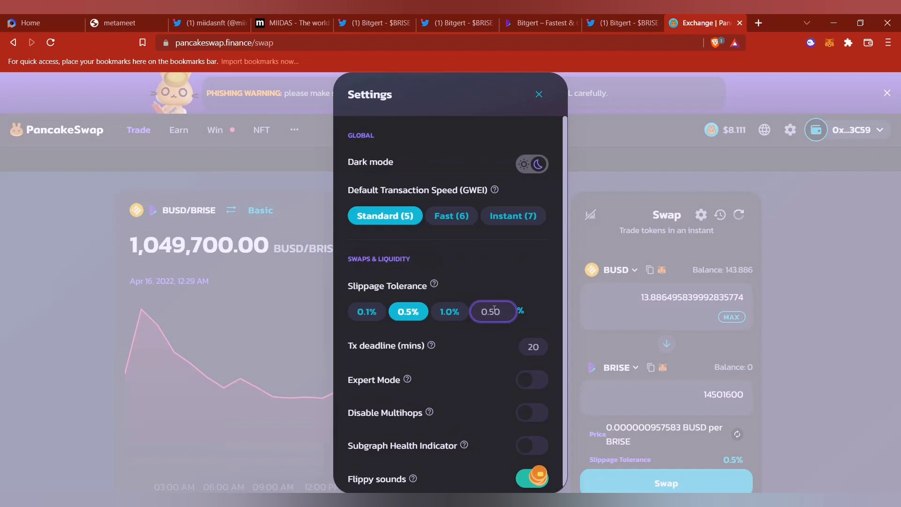
{"action": "type", "text": "10"}
{"action": "left_click", "coordinate": [539, 94]}
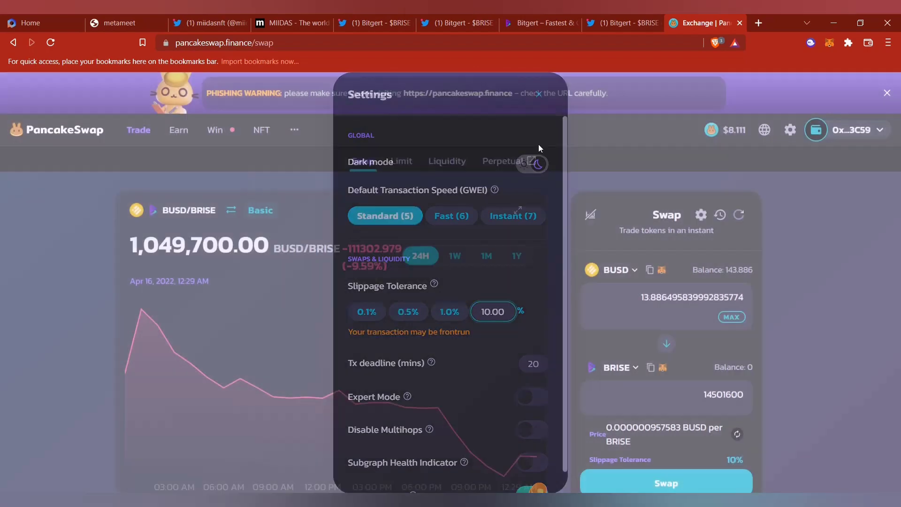
{"action": "left_click", "coordinate": [651, 417]}
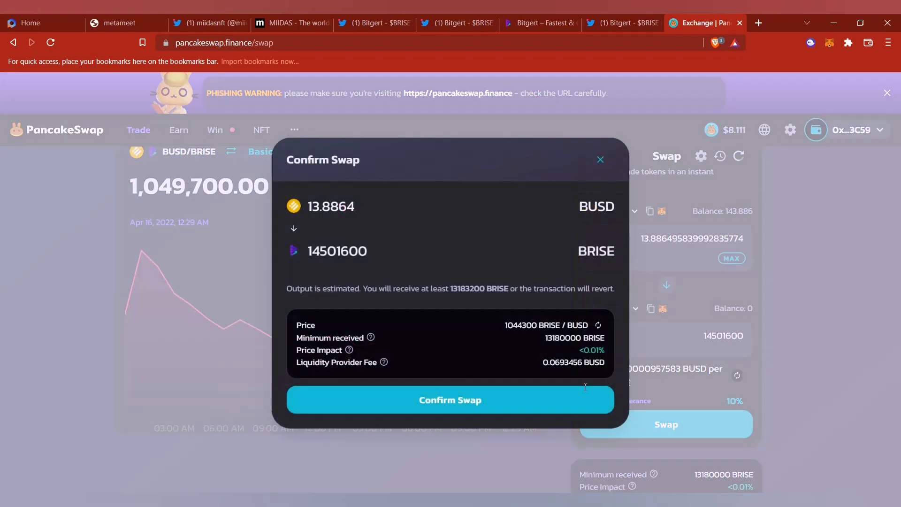
{"action": "left_click", "coordinate": [584, 386]}
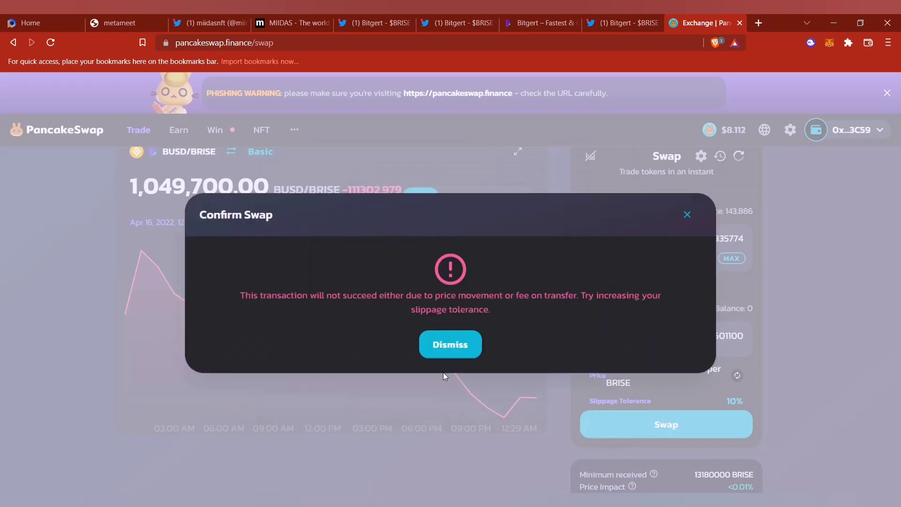
{"action": "left_click", "coordinate": [446, 346]}
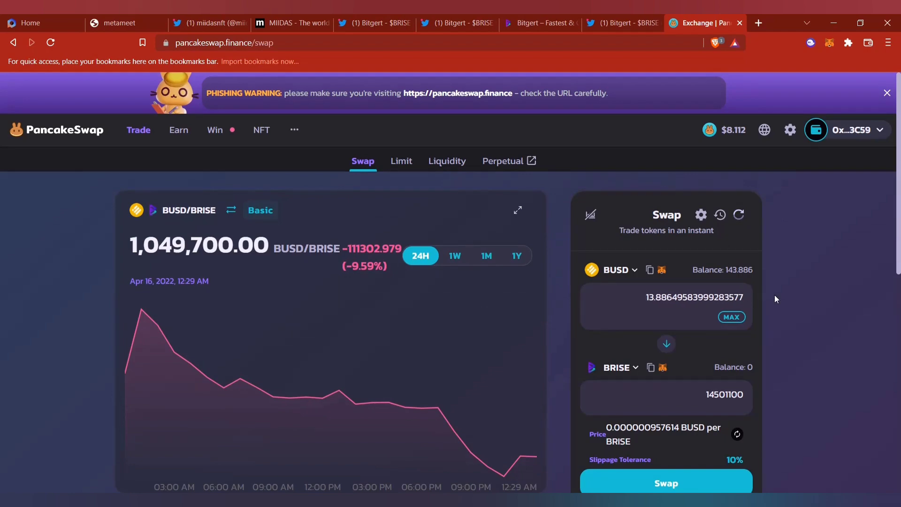
Swap 13 BUSD for BRISE and approve the transaction in MetaMask
{"action": "key", "text": "BackSpace"}
{"action": "key", "text": "BackSpace"}
{"action": "key", "text": "BackSpace"}
{"action": "left_click", "coordinate": [679, 482]}
{"action": "left_click", "coordinate": [586, 400]}
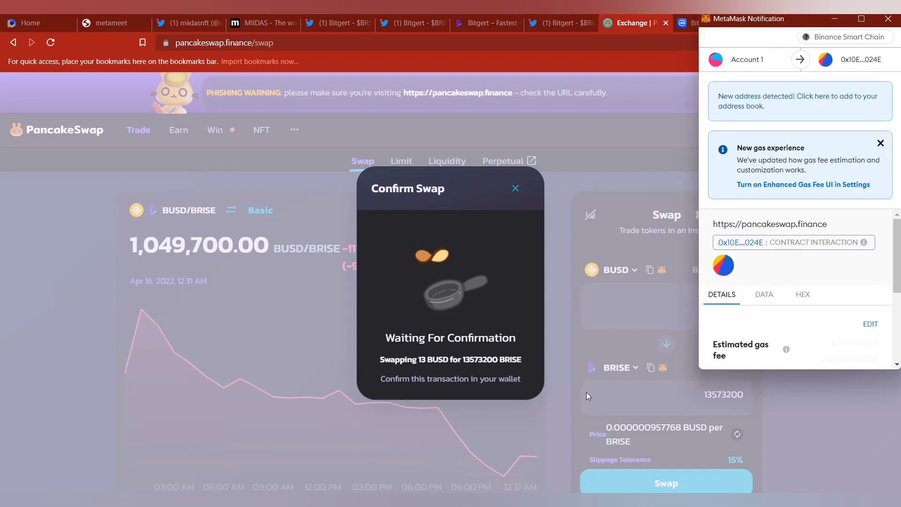
{"action": "scroll", "coordinate": [753, 295], "scroll_direction": "down", "scroll_amount": 3}
{"action": "scroll", "coordinate": [753, 295], "scroll_direction": "down", "scroll_amount": 1}
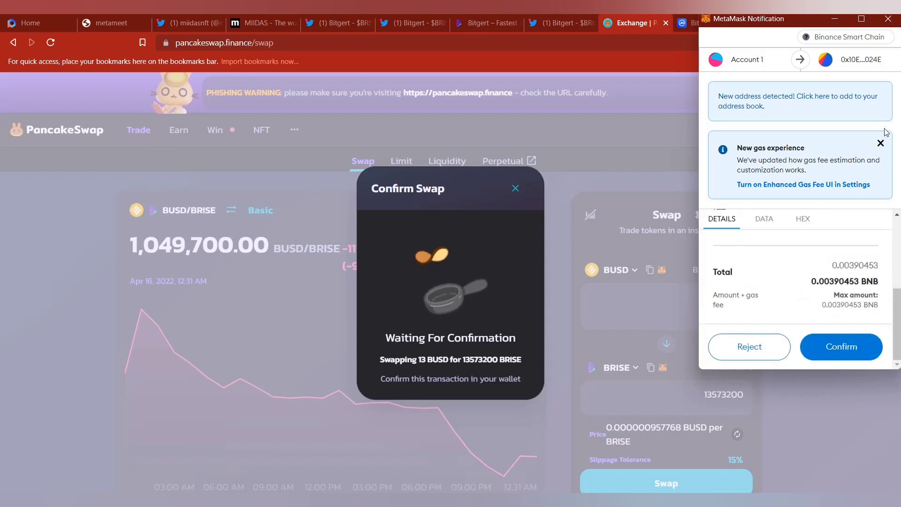
{"action": "left_click", "coordinate": [880, 144]}
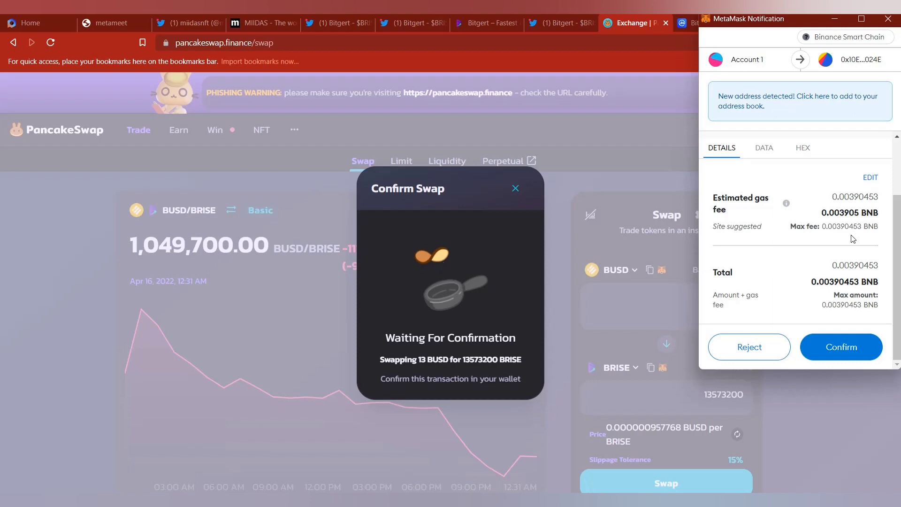
{"action": "scroll", "coordinate": [851, 240], "scroll_direction": "up", "scroll_amount": 1}
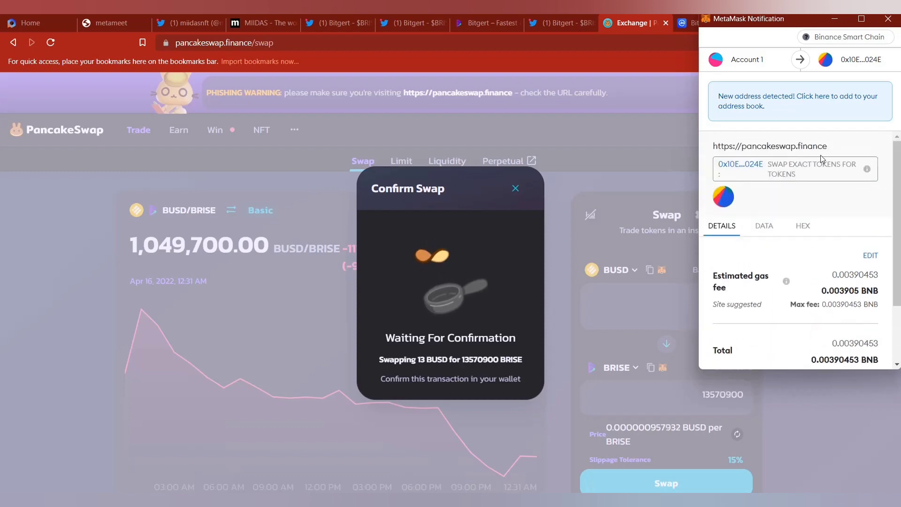
{"action": "scroll", "coordinate": [852, 240], "scroll_direction": "down", "scroll_amount": 1}
{"action": "left_click", "coordinate": [823, 350]}
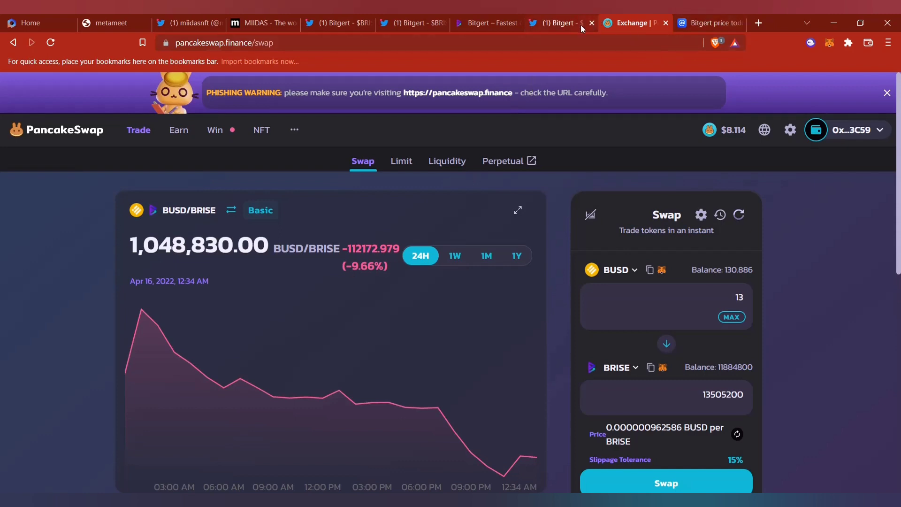
Go to Bitgert Bridge from the Bitgert site's Bridge menu and close the price page
{"action": "left_click", "coordinate": [483, 24]}
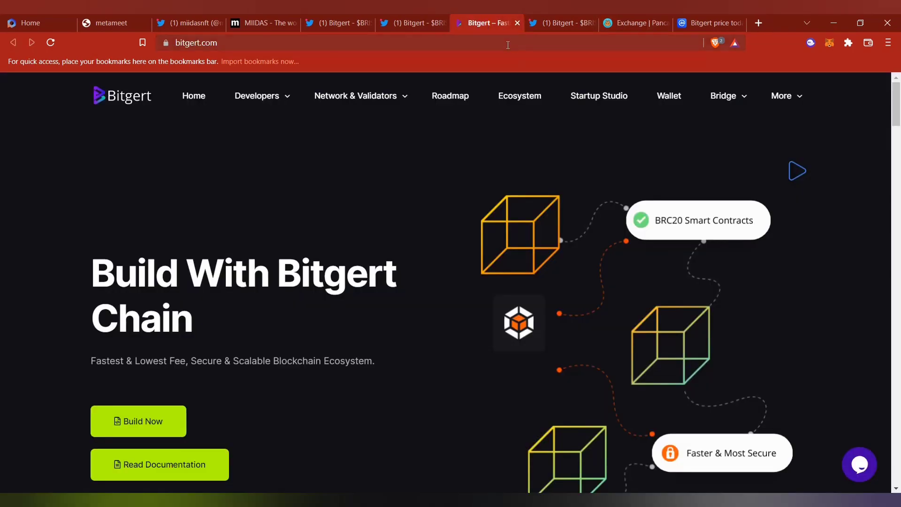
{"action": "mouse_move", "coordinate": [723, 96]}
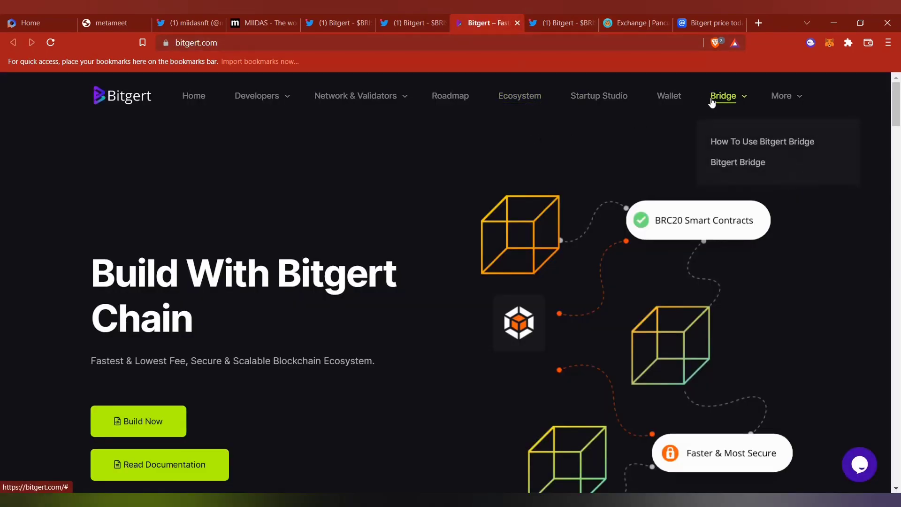
{"action": "right_click", "coordinate": [727, 148]}
{"action": "key", "text": "Escape"}
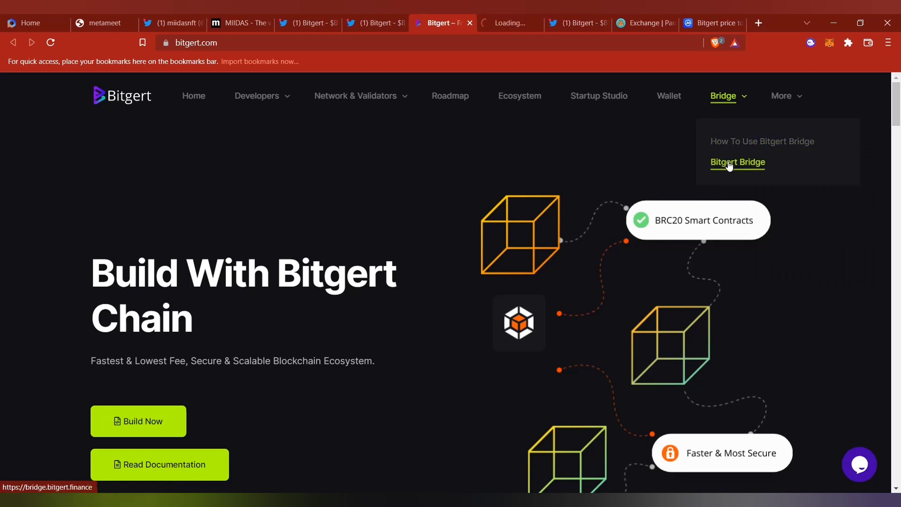
{"action": "left_click", "coordinate": [732, 163]}
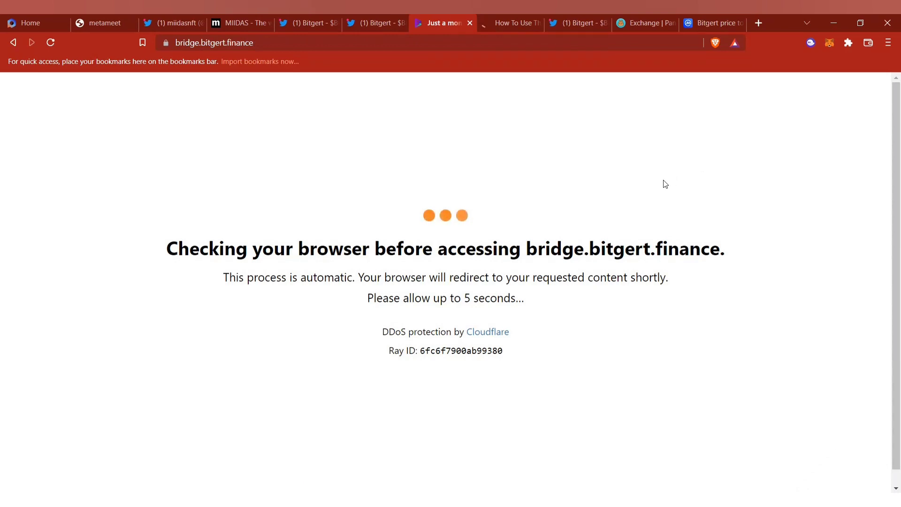
{"action": "left_click", "coordinate": [740, 24]}
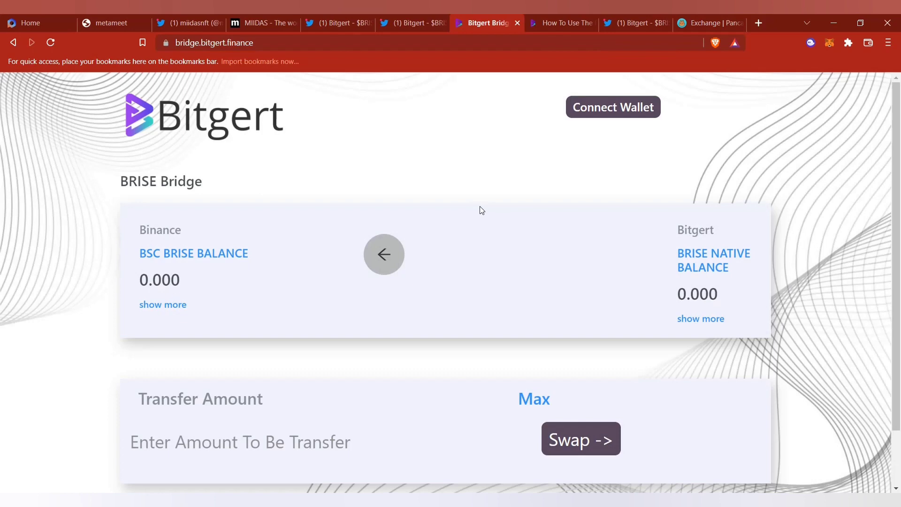
Connect MetaMask to Bitgert Bridge and set the amount to the full 11884840.51555413 BRISE
{"action": "left_click", "coordinate": [585, 111]}
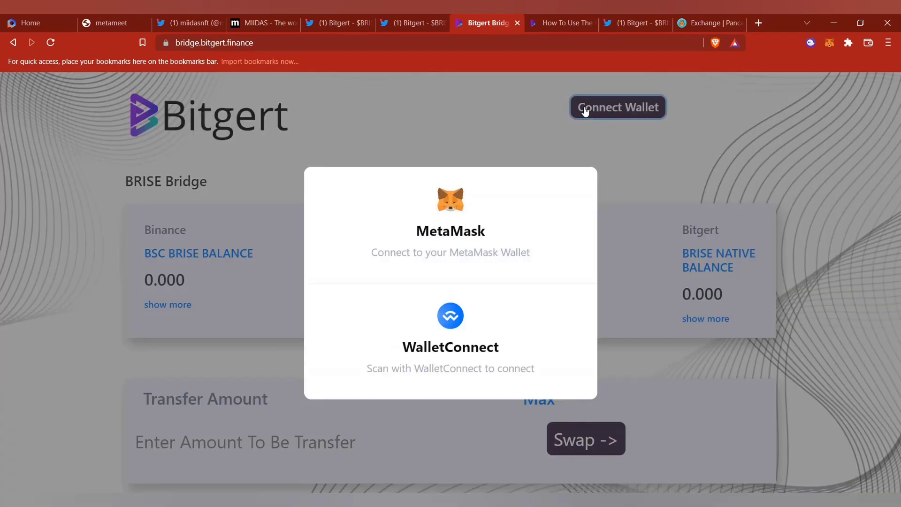
{"action": "left_click", "coordinate": [452, 219]}
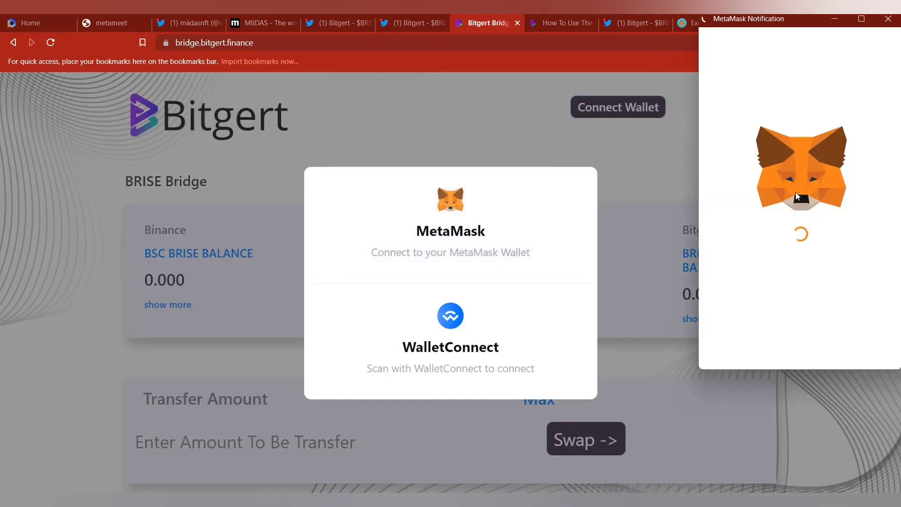
{"action": "left_click", "coordinate": [848, 345]}
{"action": "left_click", "coordinate": [846, 344]}
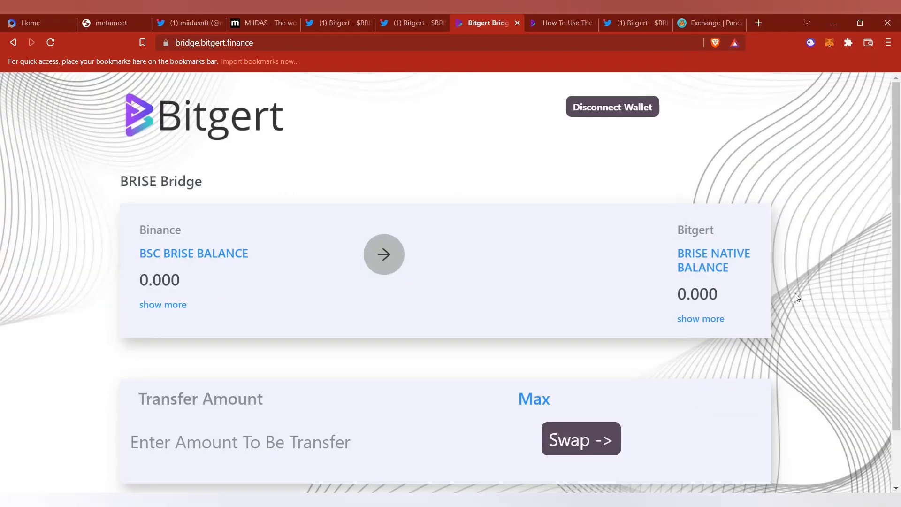
{"action": "scroll", "coordinate": [577, 275], "scroll_direction": "down", "scroll_amount": 2}
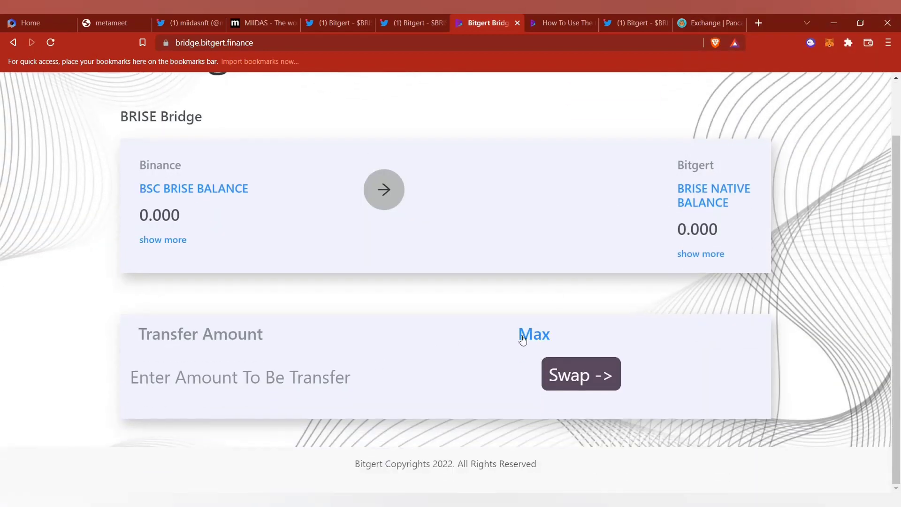
{"action": "left_click", "coordinate": [541, 338]}
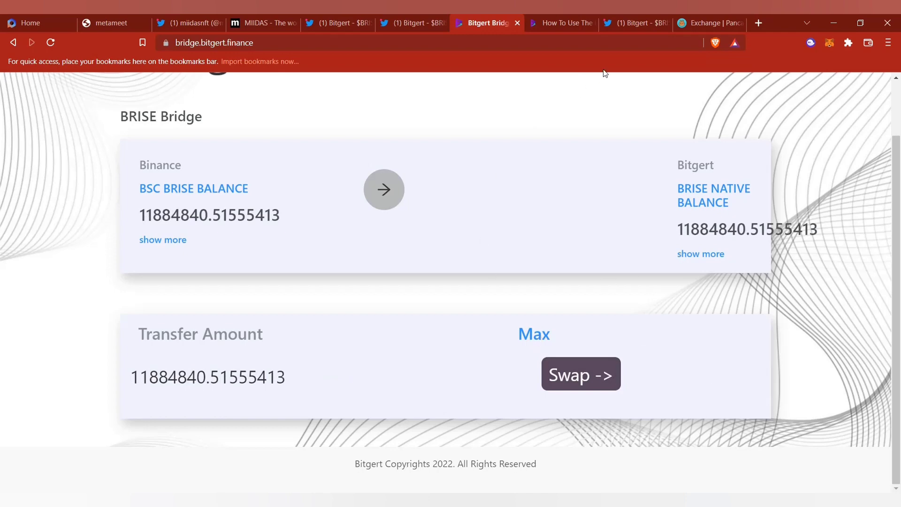
{"action": "scroll", "coordinate": [594, 209], "scroll_direction": "up", "scroll_amount": 1}
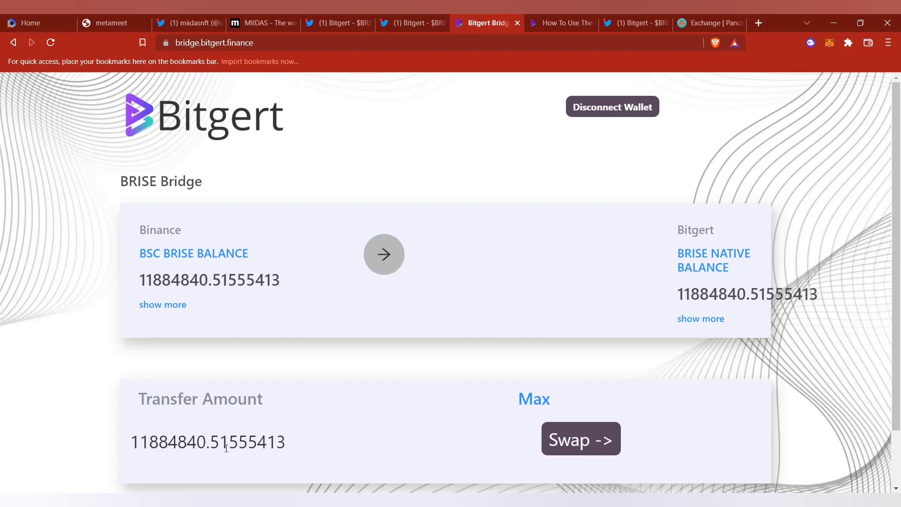
{"action": "scroll", "coordinate": [600, 416], "scroll_direction": "down", "scroll_amount": 1}
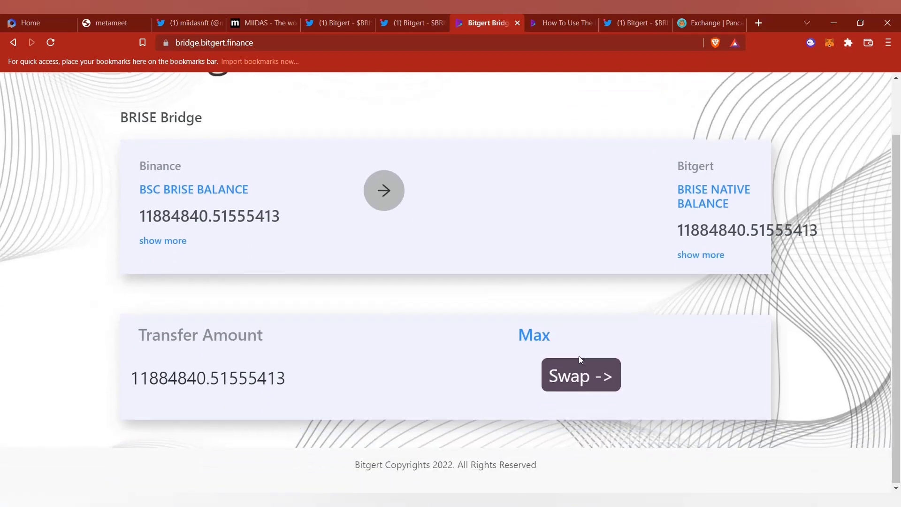
{"action": "scroll", "coordinate": [579, 356], "scroll_direction": "up", "scroll_amount": 1}
Bridge 11884840.51555413 BRISE to Bitgert after approving the token permission and contract transaction
{"action": "left_click", "coordinate": [553, 19]}
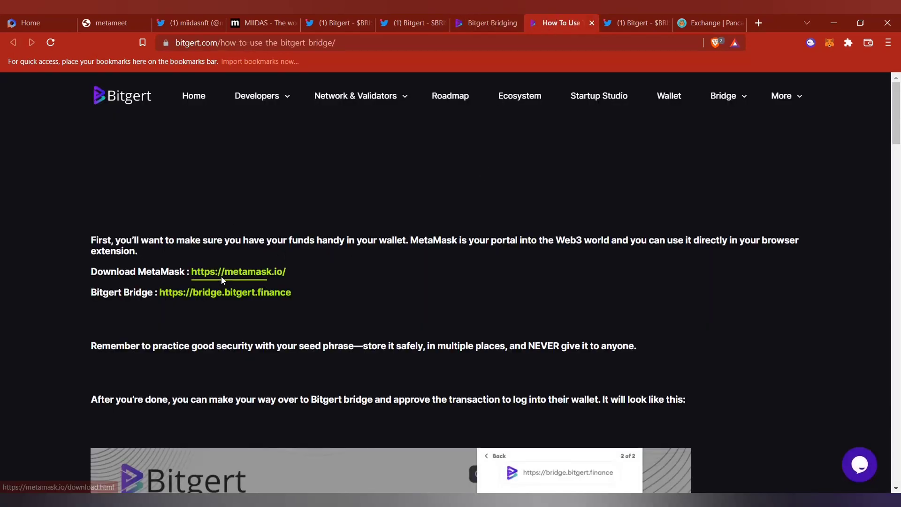
{"action": "left_click", "coordinate": [486, 18]}
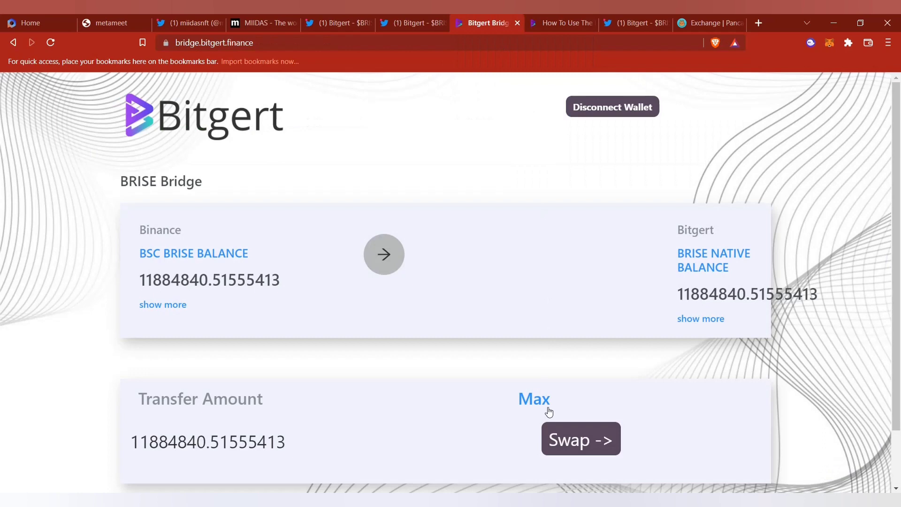
{"action": "left_click", "coordinate": [551, 434]}
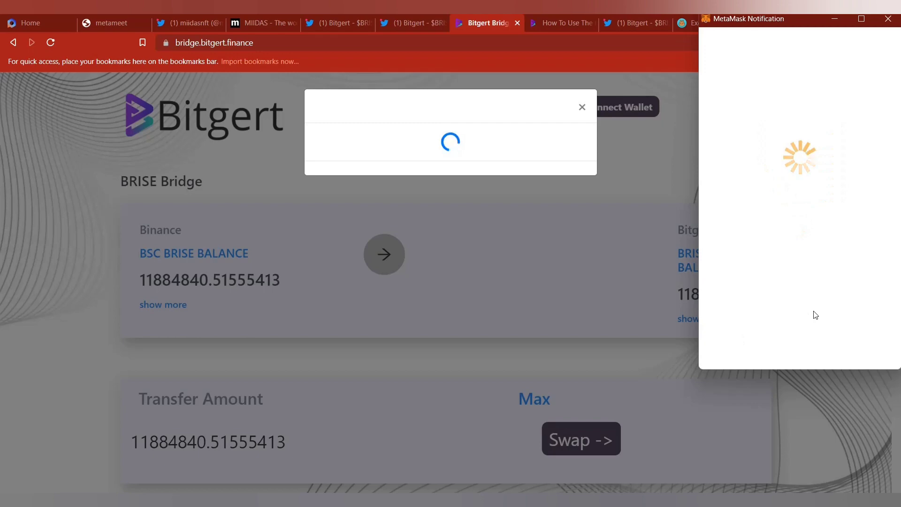
{"action": "left_click", "coordinate": [833, 360]}
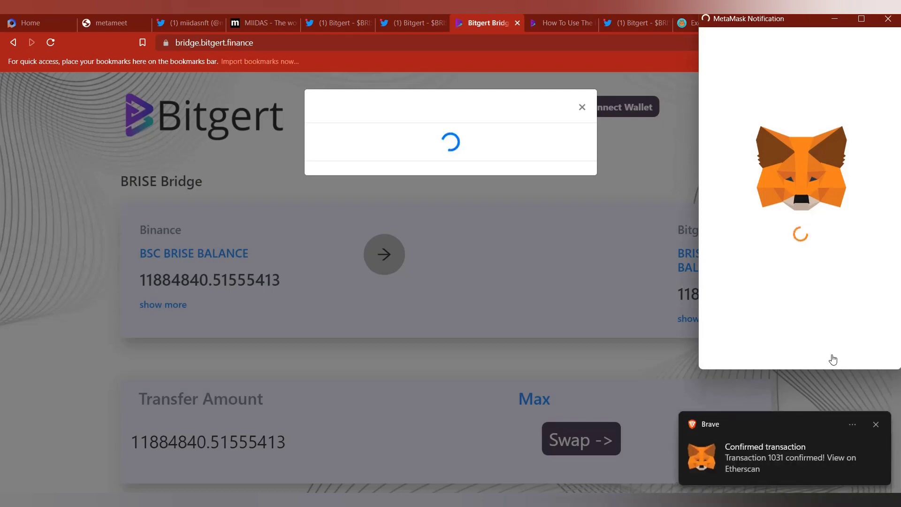
{"action": "left_click", "coordinate": [876, 423]}
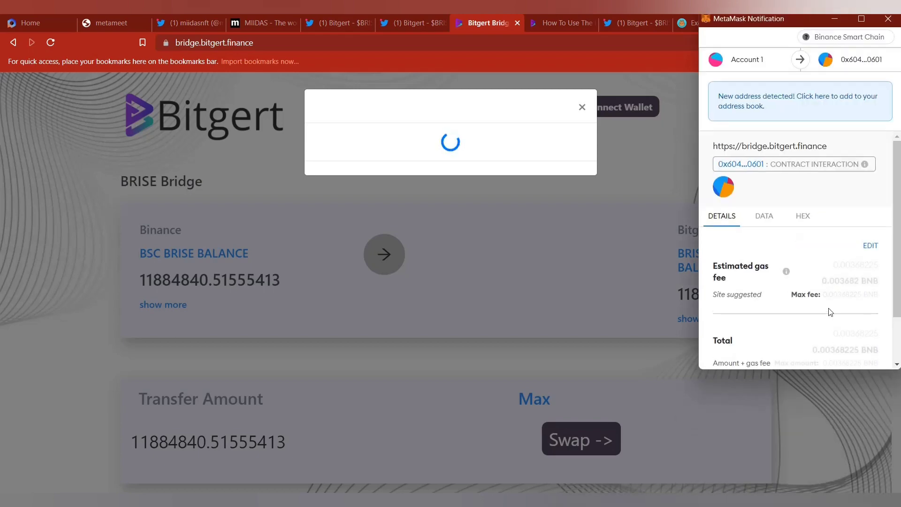
{"action": "scroll", "coordinate": [826, 304], "scroll_direction": "down", "scroll_amount": 1}
{"action": "scroll", "coordinate": [826, 304], "scroll_direction": "down", "scroll_amount": 2}
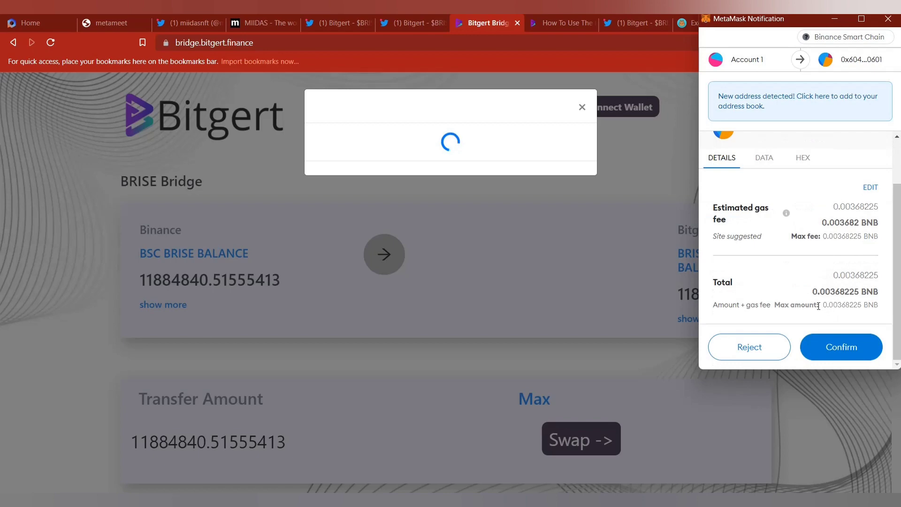
{"action": "left_click", "coordinate": [836, 347]}
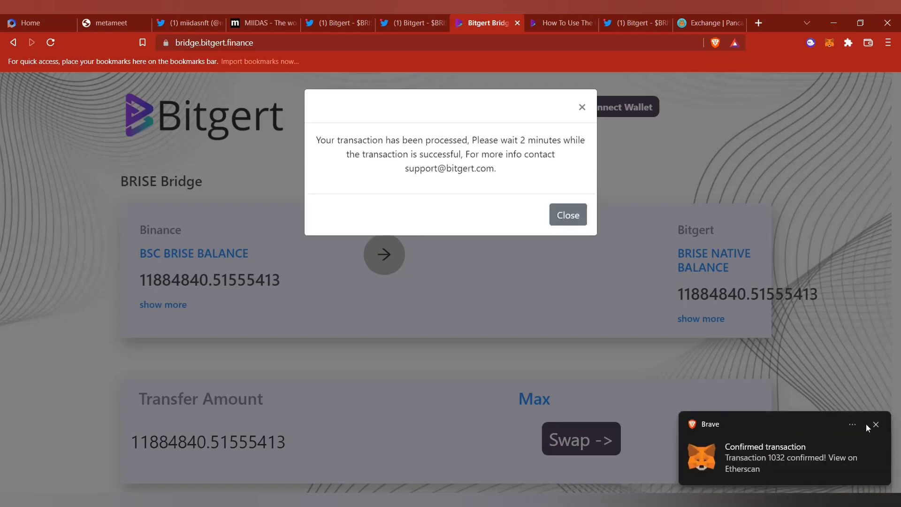
Close the confirmed-transaction toast, then highlight the two-minute wait and the support email
{"action": "left_click", "coordinate": [875, 425]}
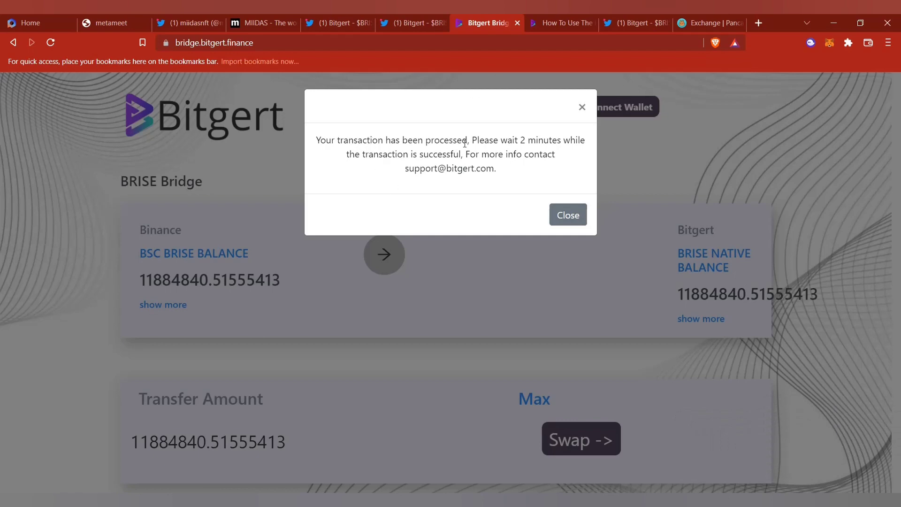
{"action": "left_click_drag", "start_coordinate": [519, 141], "coordinate": [564, 141]}
{"action": "left_click", "coordinate": [496, 181]}
{"action": "mouse_move", "coordinate": [409, 171]}
{"action": "left_mouse_down"}
{"action": "mouse_move", "coordinate": [496, 170]}
{"action": "mouse_move", "coordinate": [404, 171]}
{"action": "mouse_move", "coordinate": [509, 188]}
{"action": "left_mouse_up"}
{"action": "left_click", "coordinate": [508, 188]}
Copy the brisescan block explorer address from the Bitgert bridge guide
{"action": "left_click", "coordinate": [545, 21]}
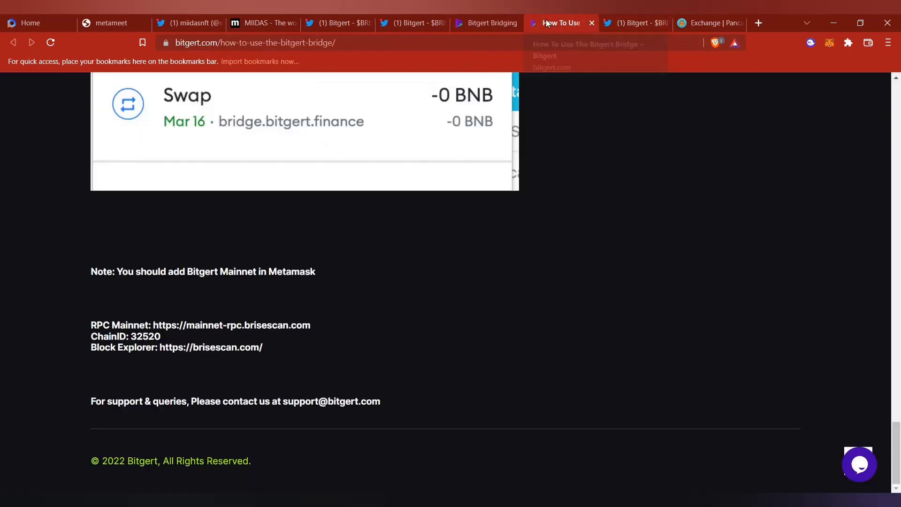
{"action": "left_click", "coordinate": [828, 43]}
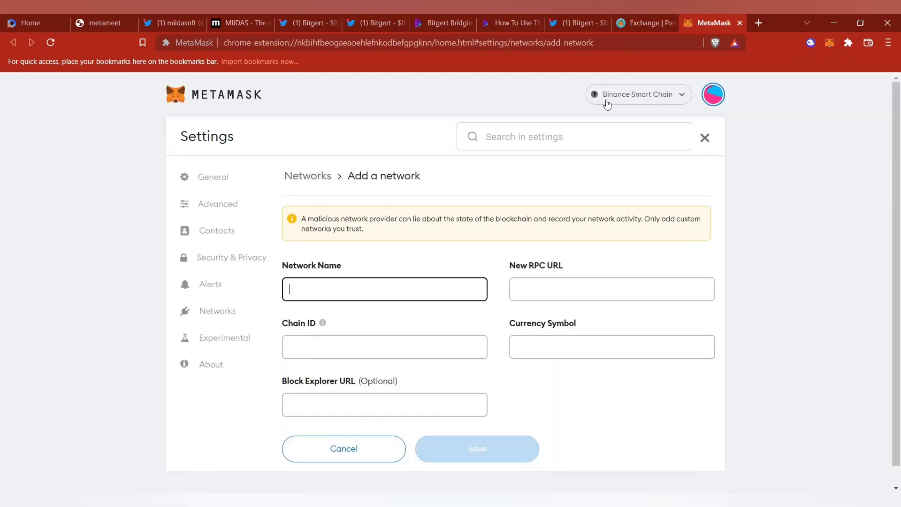
{"action": "left_click", "coordinate": [515, 18]}
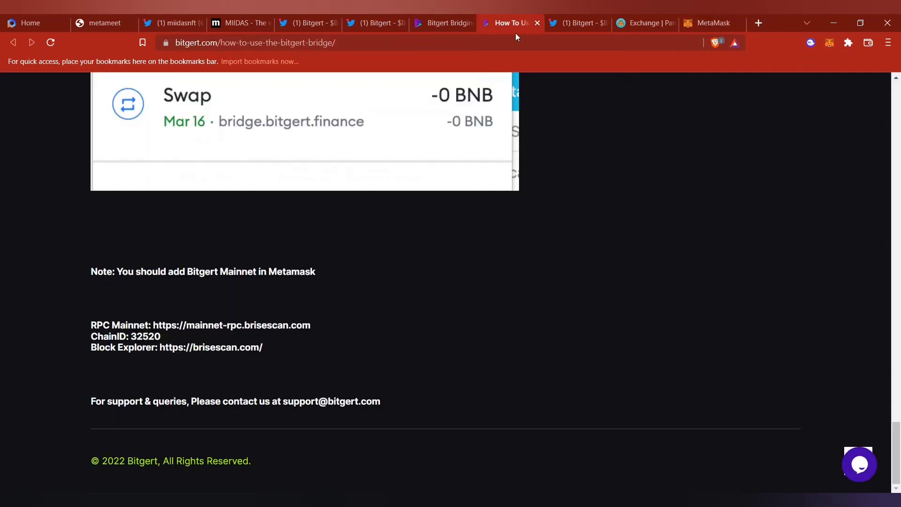
{"action": "left_click_drag", "start_coordinate": [153, 325], "coordinate": [311, 325]}
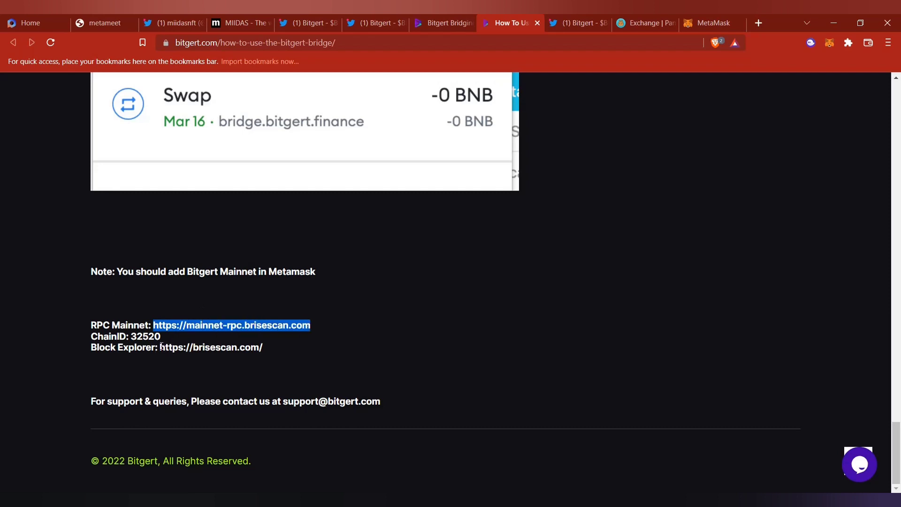
{"action": "left_click_drag", "start_coordinate": [160, 348], "coordinate": [263, 349]}
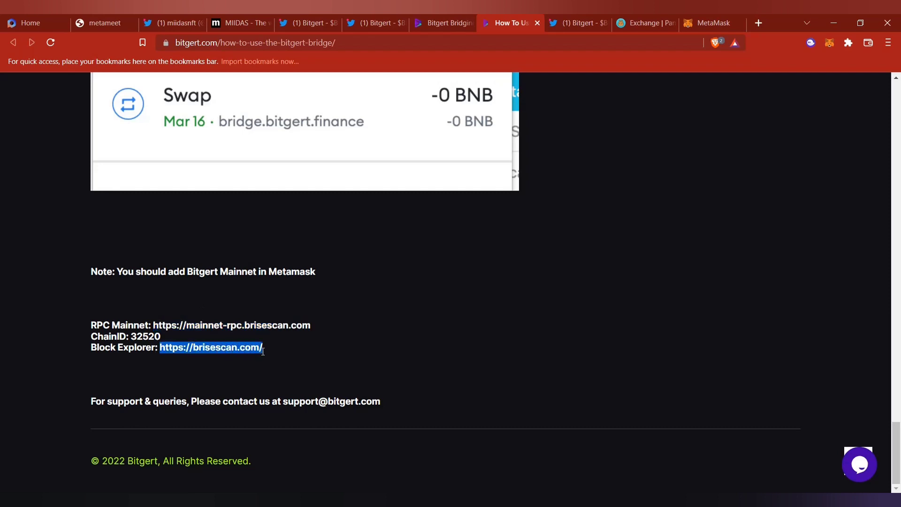
{"action": "right_click", "coordinate": [263, 350]}
{"action": "left_click", "coordinate": [285, 361]}
Paste the brisescan block explorer address into MetaMask's add-network form
{"action": "left_click", "coordinate": [692, 17]}
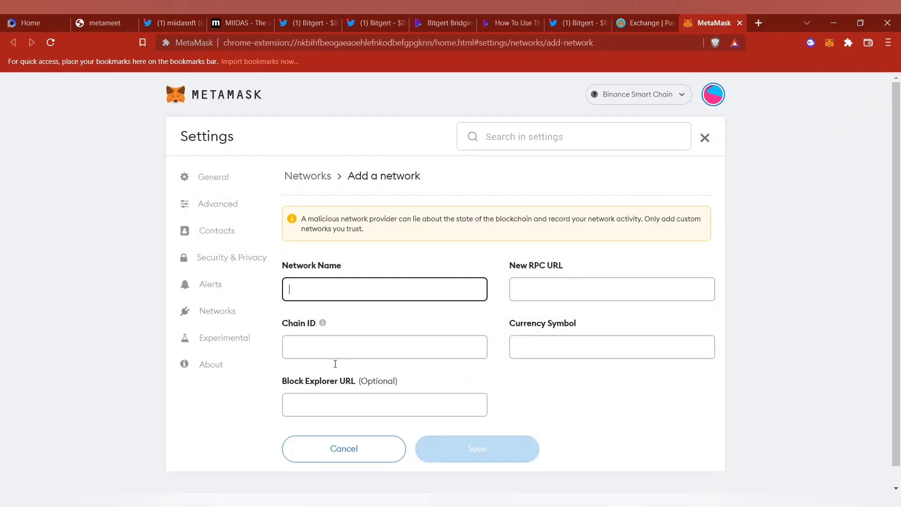
{"action": "left_click", "coordinate": [332, 400]}
{"action": "right_click", "coordinate": [332, 400]}
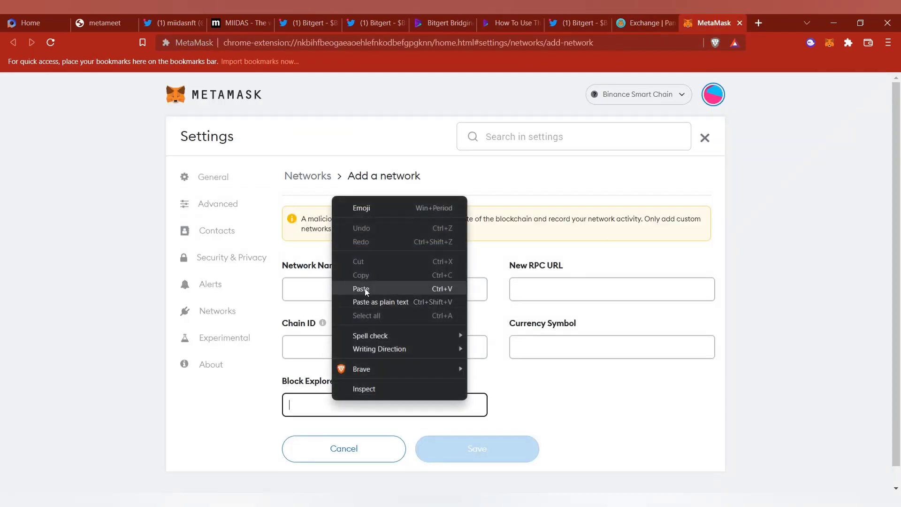
{"action": "left_click", "coordinate": [365, 288]}
{"action": "left_click", "coordinate": [346, 291]}
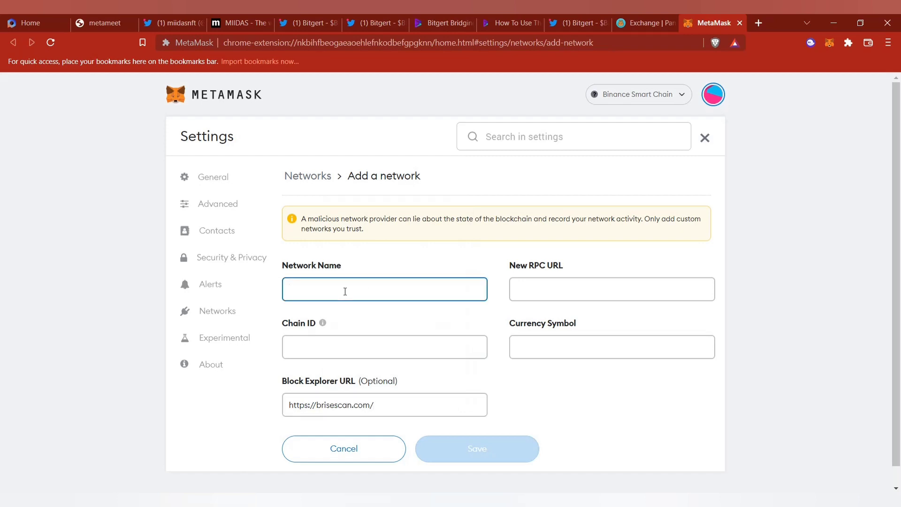
{"action": "type", "text": "B"}
{"action": "type", "text": "RIS"}
{"action": "type", "text": "E"}
Copy chain ID 32520 from the guide and paste it into the form
{"action": "left_click", "coordinate": [499, 24]}
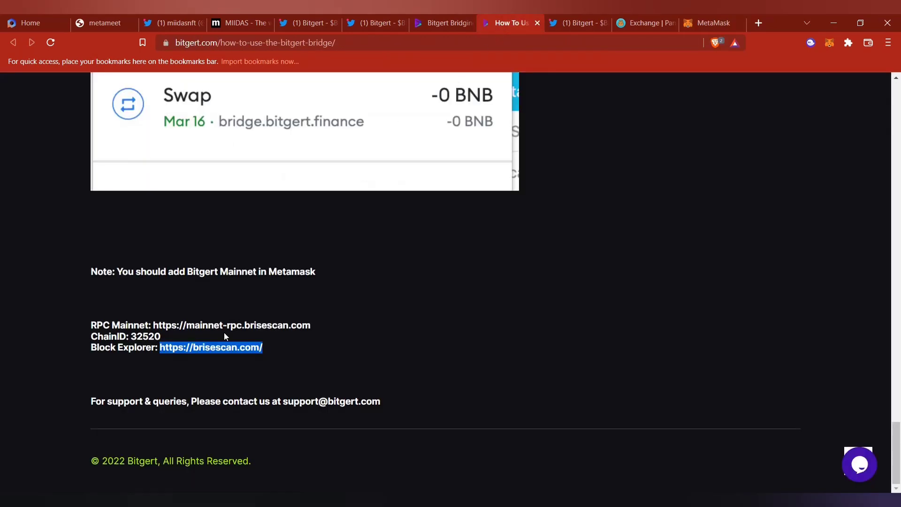
{"action": "left_click_drag", "start_coordinate": [131, 336], "coordinate": [168, 340]}
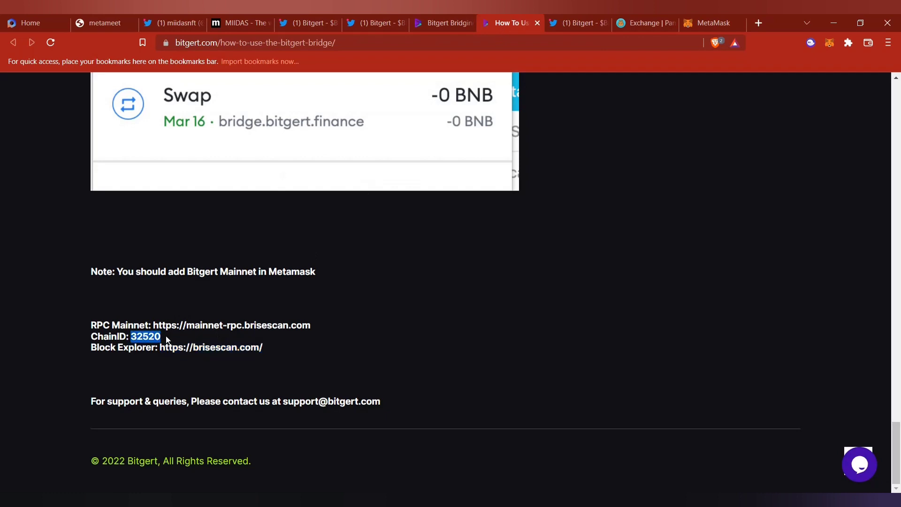
{"action": "right_click", "coordinate": [167, 340]}
{"action": "left_click", "coordinate": [203, 346]}
{"action": "left_click", "coordinate": [702, 16]}
{"action": "right_click", "coordinate": [302, 343]}
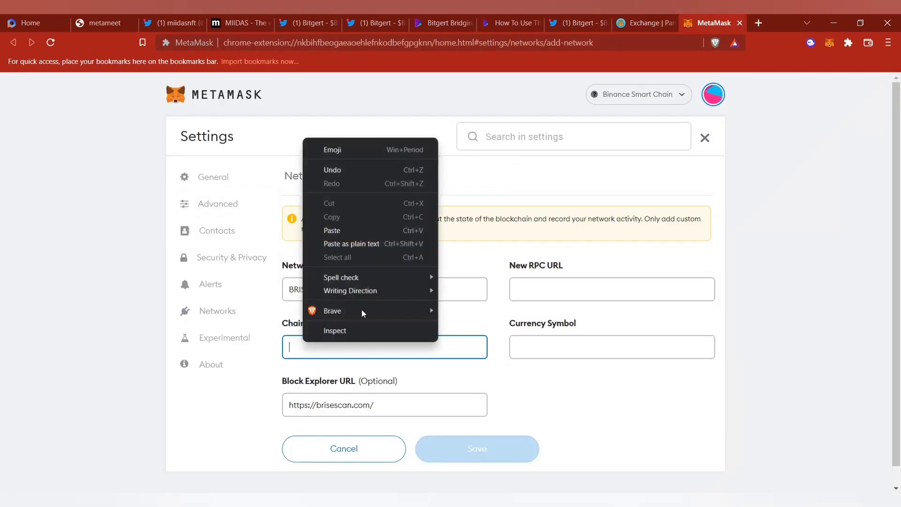
{"action": "left_click", "coordinate": [358, 234]}
Paste the mainnet RPC URL into New RPC URL, erasing the extra chain ID text
{"action": "left_click", "coordinate": [510, 23]}
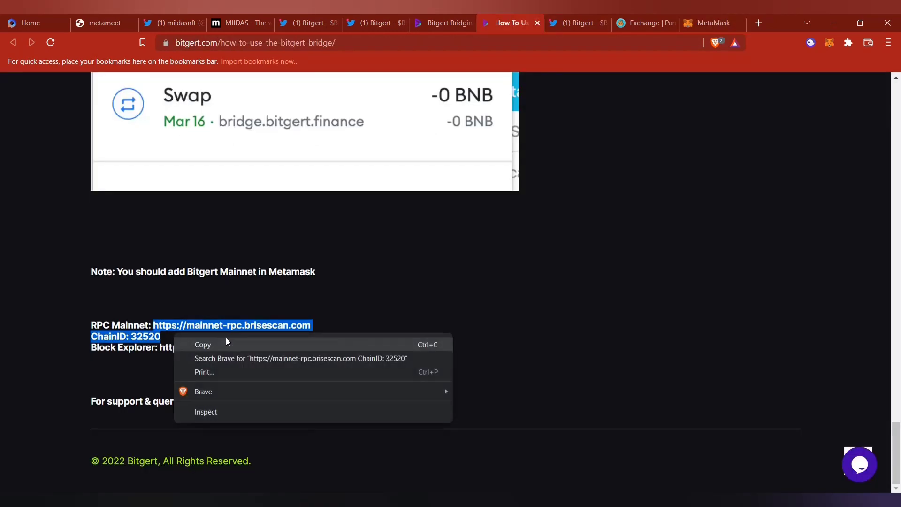
{"action": "left_click", "coordinate": [704, 23]}
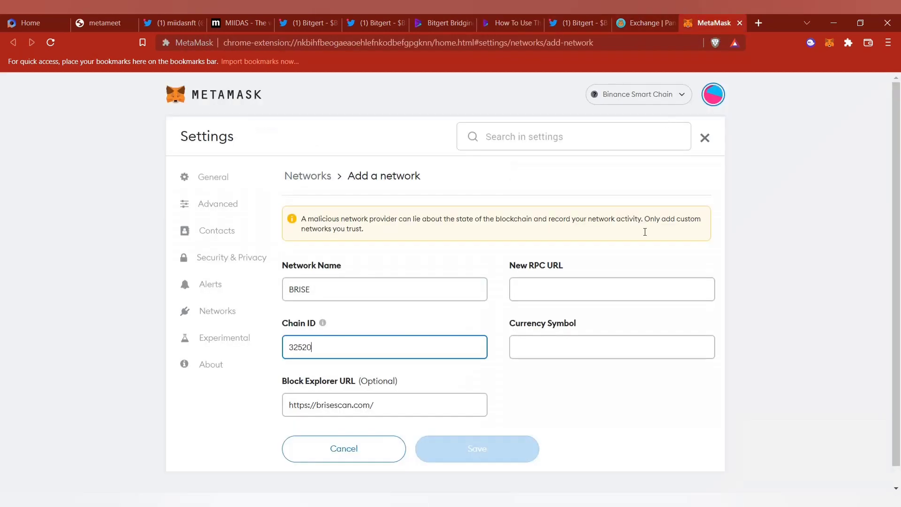
{"action": "left_click", "coordinate": [567, 294]}
{"action": "right_click", "coordinate": [567, 294]}
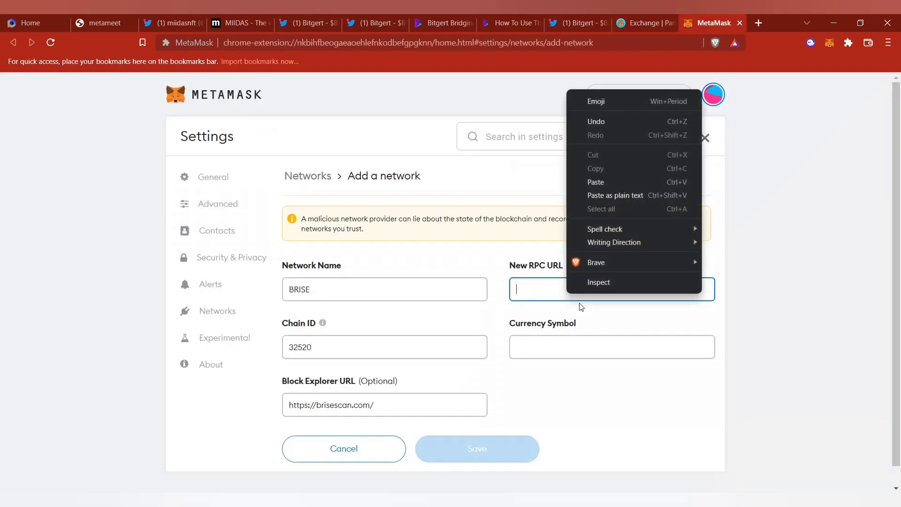
{"action": "left_click", "coordinate": [606, 182]}
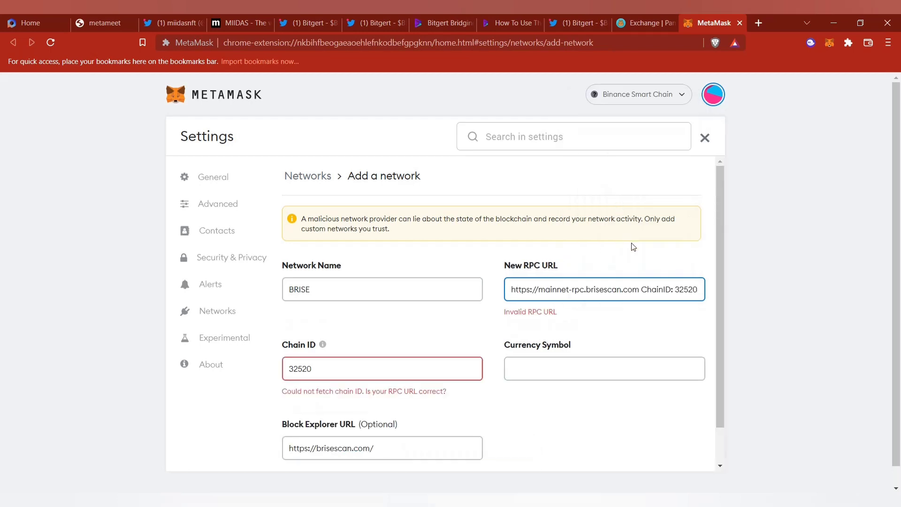
{"action": "key", "text": "BackSpace"}
{"action": "key", "text": "BackSpace"}
{"action": "key", "text": "BackSpace"}
{"action": "key", "text": "BackSpace"}
{"action": "key", "text": "BackSpace"}
{"action": "left_click", "coordinate": [376, 296]}
{"action": "left_click", "coordinate": [584, 349]}
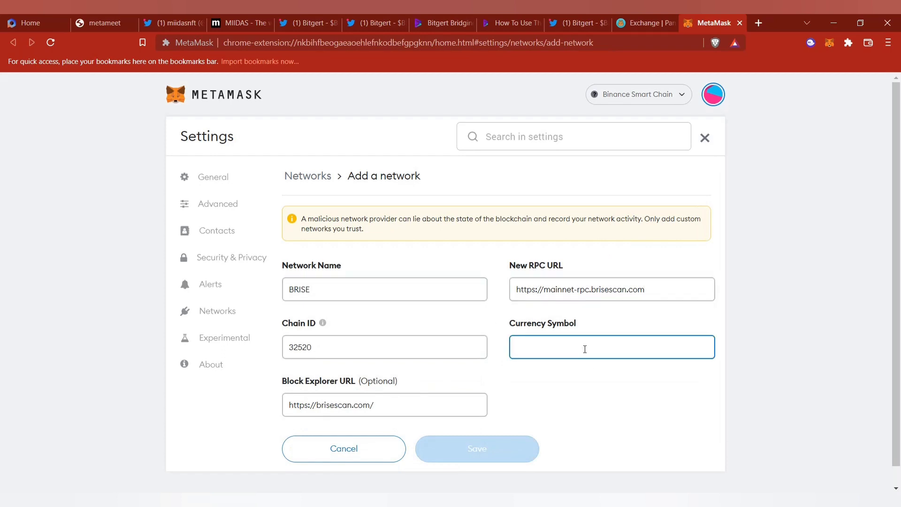
{"action": "type", "text": "$"}
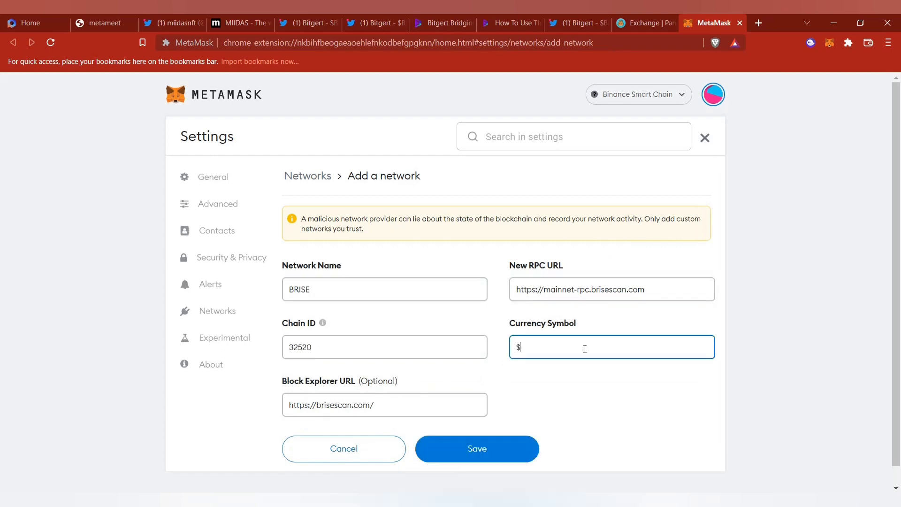
{"action": "type", "text": "B"}
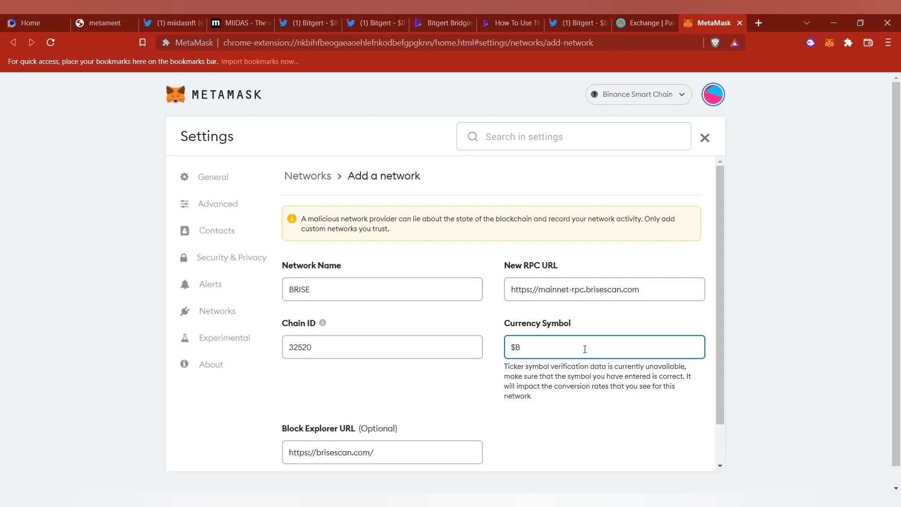
{"action": "type", "text": "RISE"}
{"action": "scroll", "coordinate": [528, 336], "scroll_direction": "down", "scroll_amount": 1}
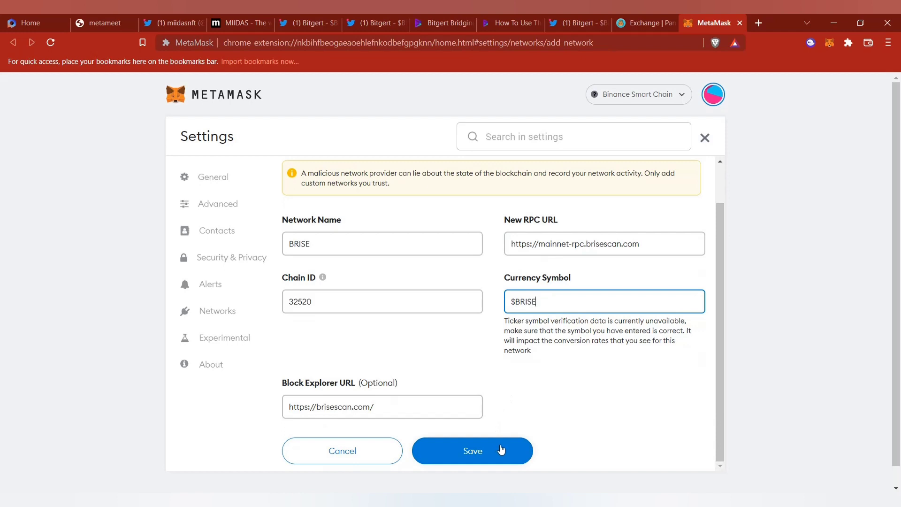
Change the currency symbol from $BRISE to BRISE and save the network
{"action": "left_click", "coordinate": [512, 301]}
{"action": "key", "text": "BackSpace"}
{"action": "left_click", "coordinate": [497, 457]}
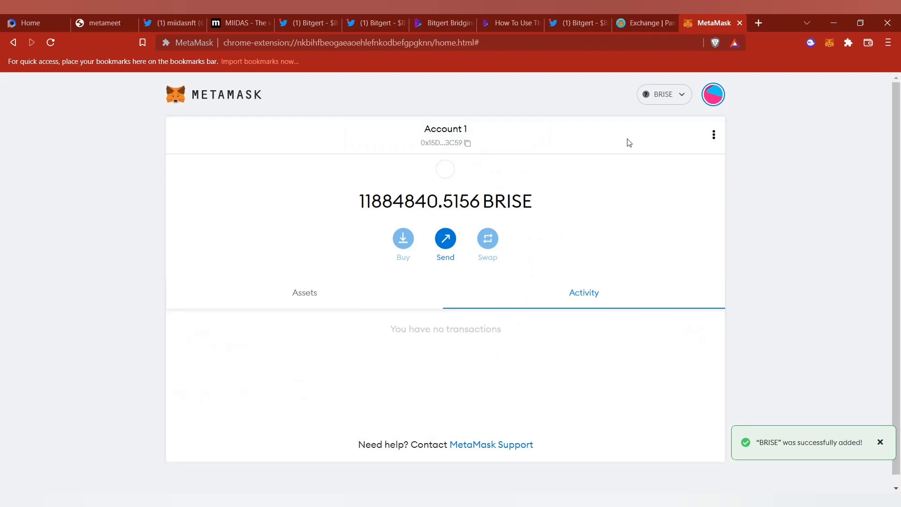
Check the networks list, view the 11884840.5156 BRISE balance in Assets, and dismiss the notice
{"action": "left_click", "coordinate": [664, 94]}
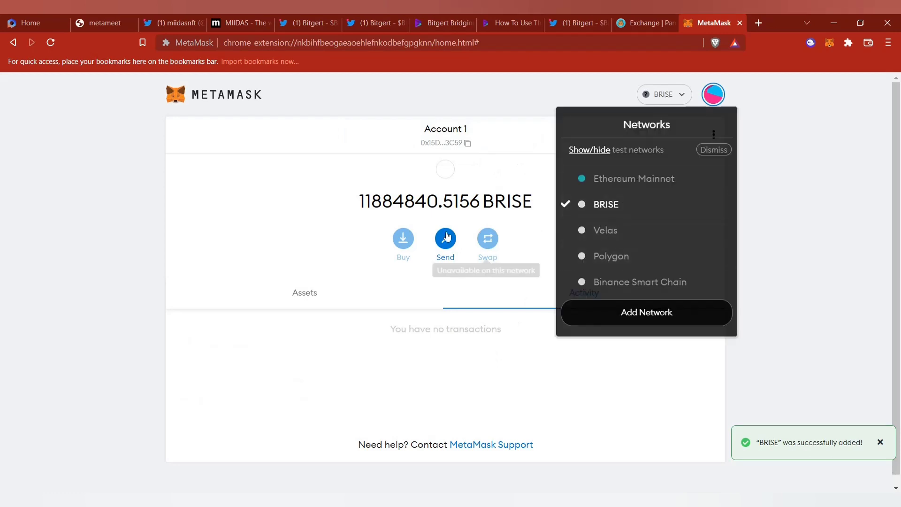
{"action": "left_click", "coordinate": [468, 200]}
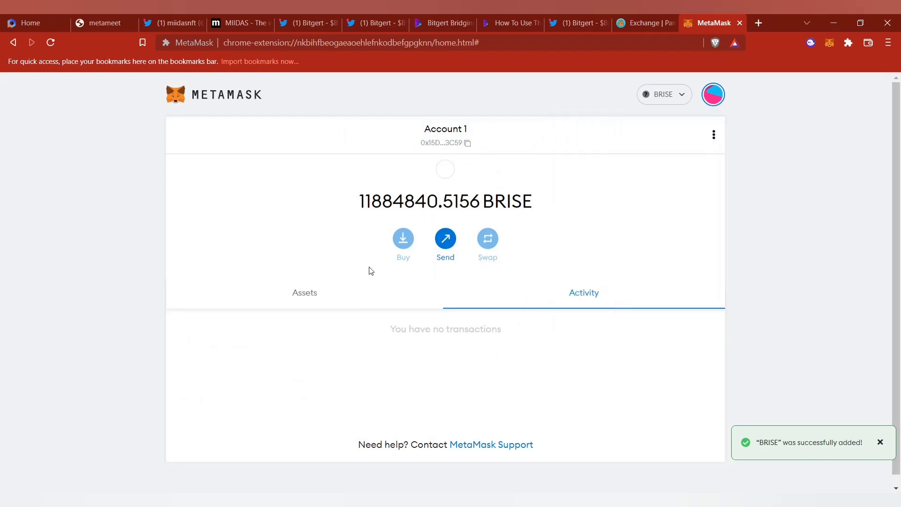
{"action": "left_click", "coordinate": [310, 294]}
{"action": "left_click", "coordinate": [312, 350]}
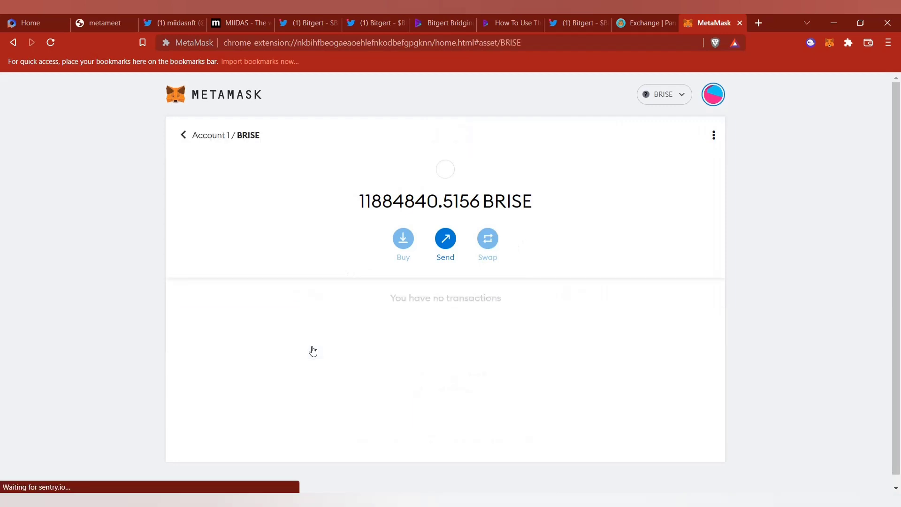
{"action": "left_click", "coordinate": [443, 242]}
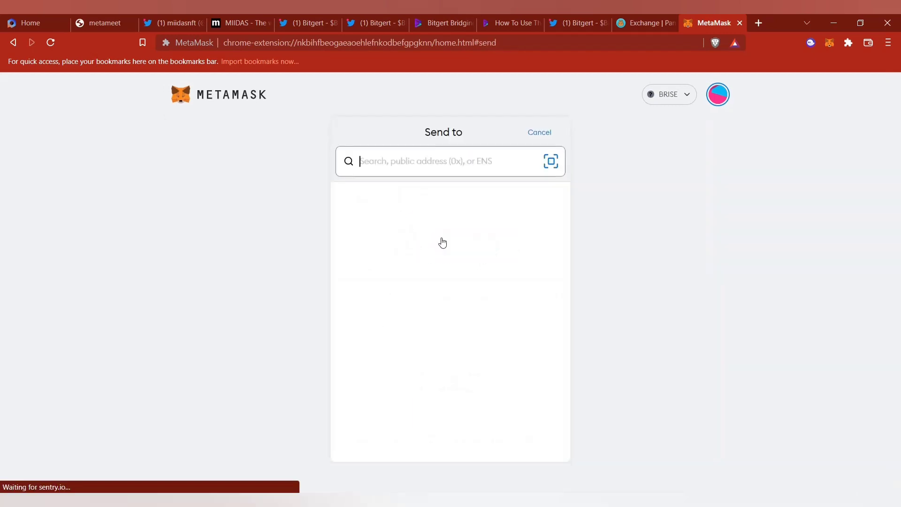
{"action": "left_click", "coordinate": [540, 139]}
{"action": "left_click", "coordinate": [182, 141]}
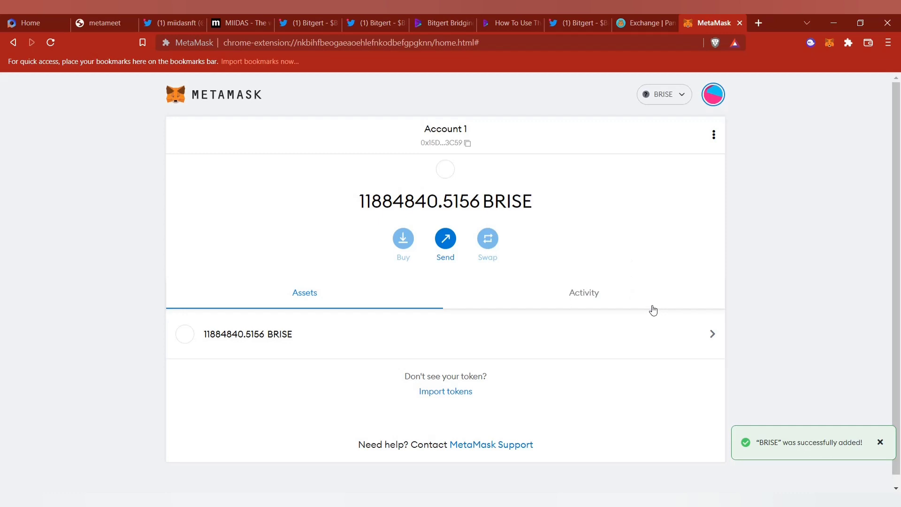
{"action": "left_click", "coordinate": [880, 442]}
Switch between the How To Use tutorial and Bitgert Bridge tabs, then read the guide
{"action": "left_click", "coordinate": [503, 25]}
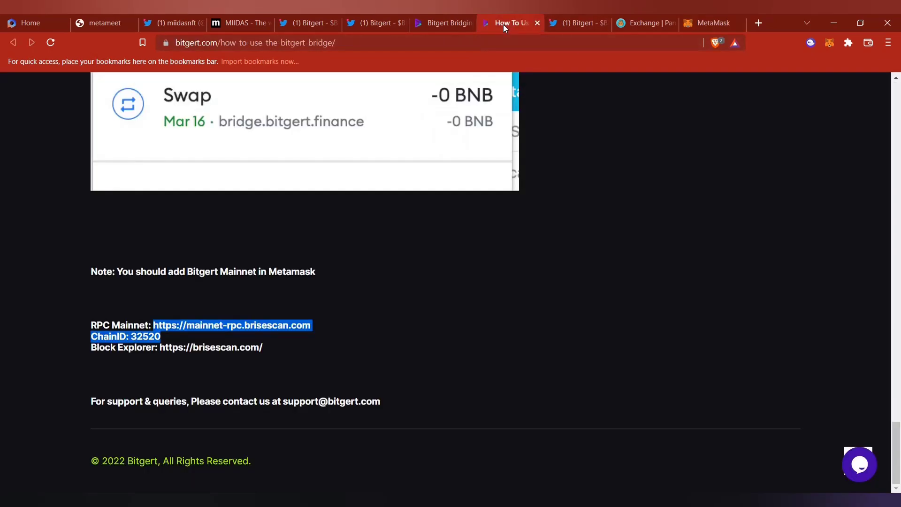
{"action": "left_click", "coordinate": [431, 24]}
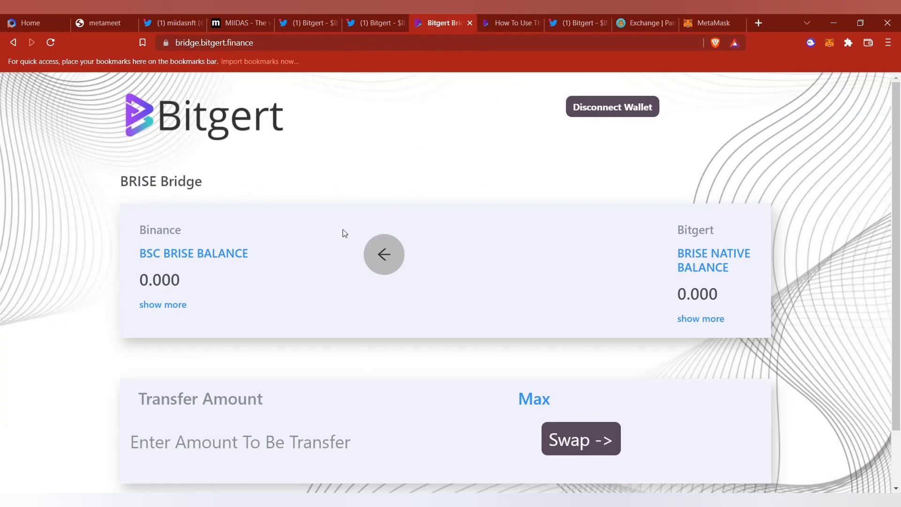
{"action": "left_click", "coordinate": [528, 22]}
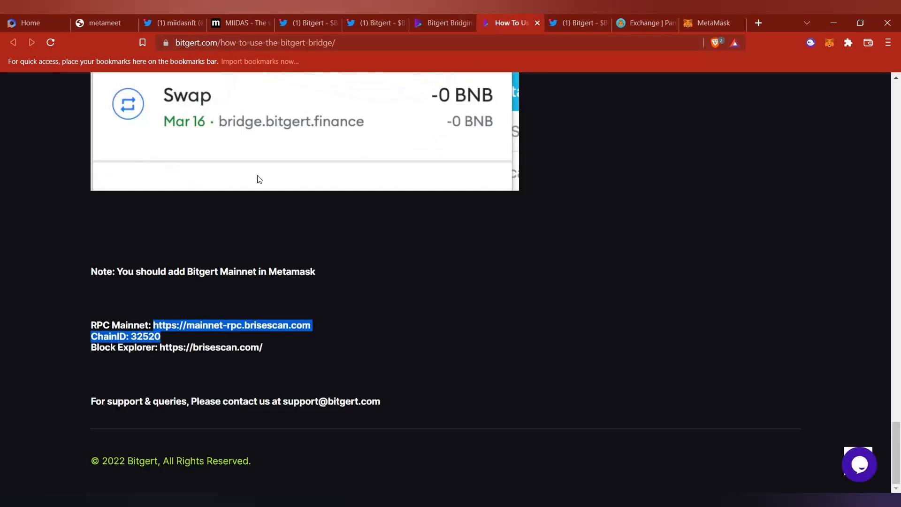
{"action": "scroll", "coordinate": [256, 177], "scroll_direction": "up", "scroll_amount": 10}
{"action": "scroll", "coordinate": [256, 181], "scroll_direction": "up", "scroll_amount": 5}
{"action": "scroll", "coordinate": [256, 181], "scroll_direction": "up", "scroll_amount": 5}
{"action": "scroll", "coordinate": [256, 181], "scroll_direction": "up", "scroll_amount": 5}
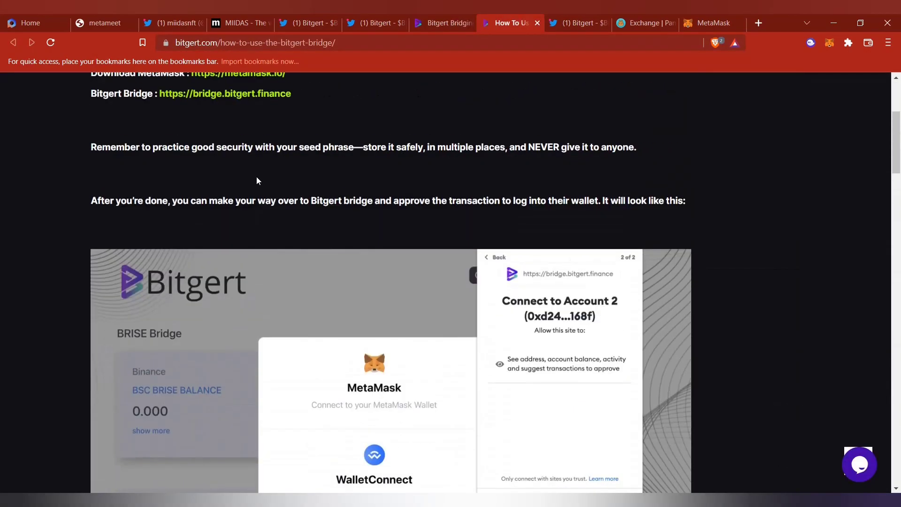
{"action": "scroll", "coordinate": [256, 181], "scroll_direction": "up", "scroll_amount": 5}
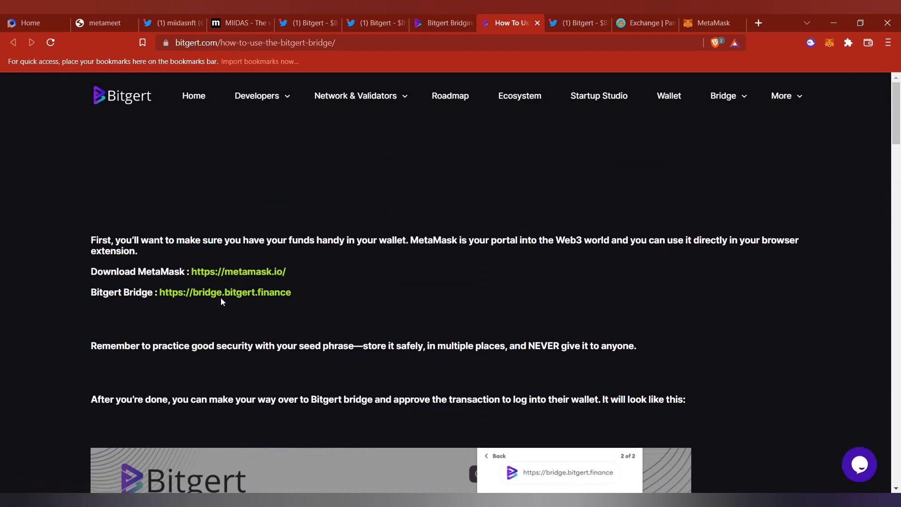
{"action": "scroll", "coordinate": [274, 313], "scroll_direction": "down", "scroll_amount": 1}
{"action": "scroll", "coordinate": [287, 322], "scroll_direction": "down", "scroll_amount": 3}
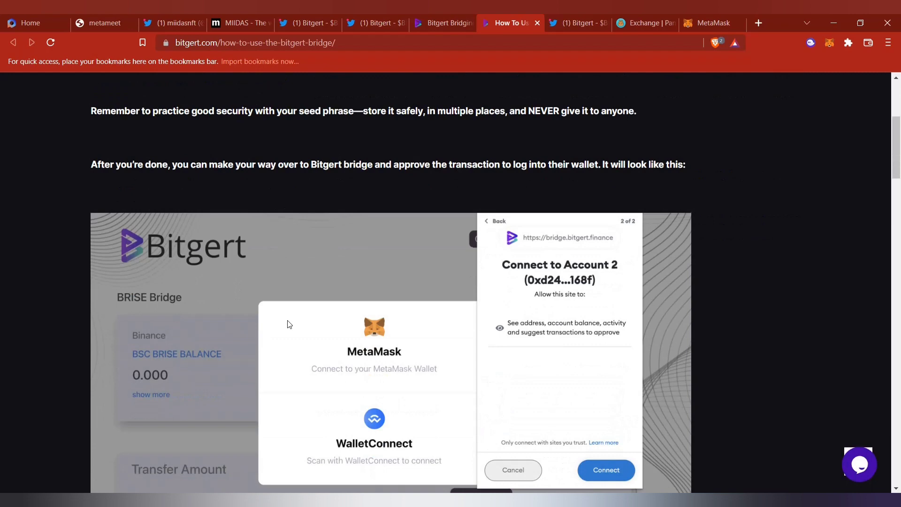
{"action": "scroll", "coordinate": [290, 322], "scroll_direction": "down", "scroll_amount": 1}
{"action": "scroll", "coordinate": [300, 318], "scroll_direction": "down", "scroll_amount": 4}
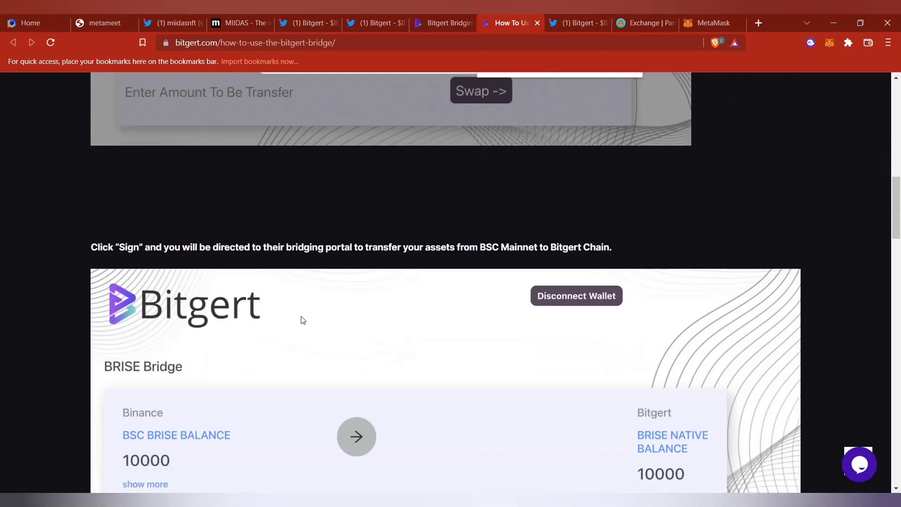
{"action": "scroll", "coordinate": [300, 318], "scroll_direction": "down", "scroll_amount": 3}
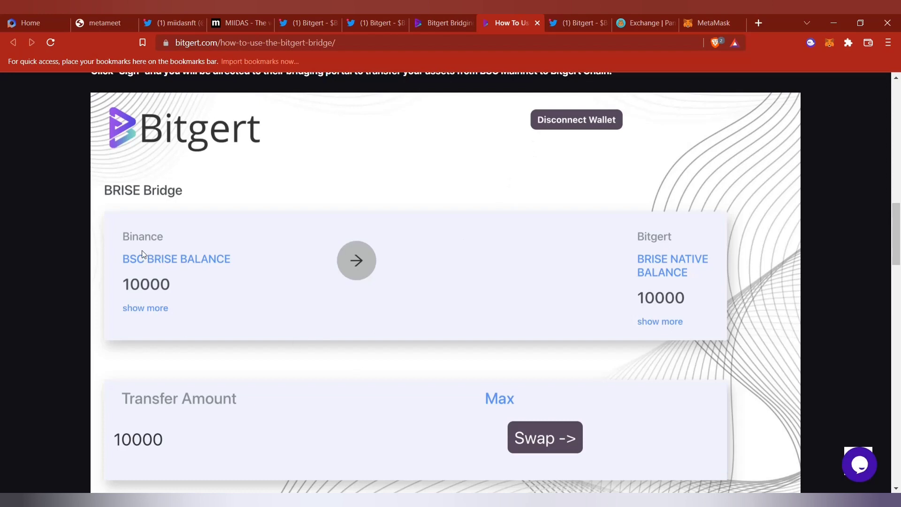
{"action": "scroll", "coordinate": [447, 282], "scroll_direction": "down", "scroll_amount": 3}
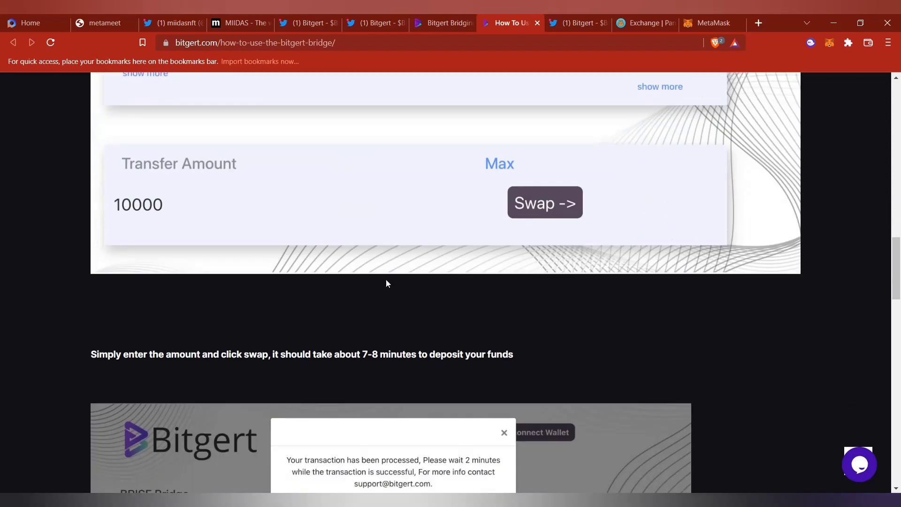
{"action": "scroll", "coordinate": [385, 281], "scroll_direction": "down", "scroll_amount": 4}
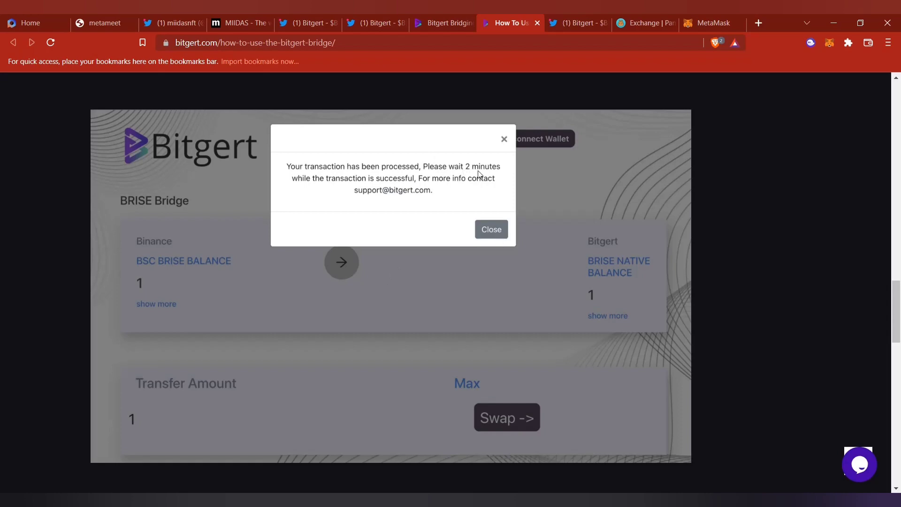
{"action": "scroll", "coordinate": [440, 255], "scroll_direction": "down", "scroll_amount": 2}
{"action": "scroll", "coordinate": [441, 254], "scroll_direction": "down", "scroll_amount": 3}
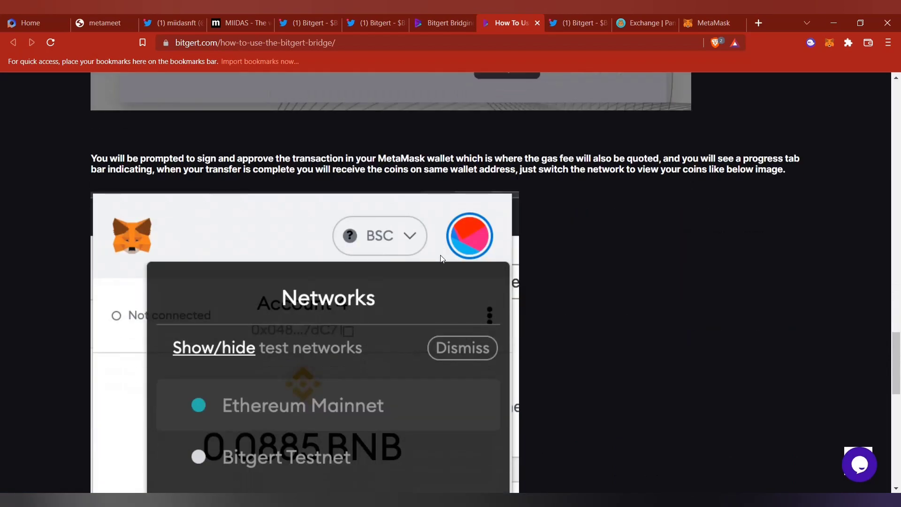
{"action": "scroll", "coordinate": [433, 256], "scroll_direction": "down", "scroll_amount": 3}
{"action": "scroll", "coordinate": [394, 268], "scroll_direction": "down", "scroll_amount": 4}
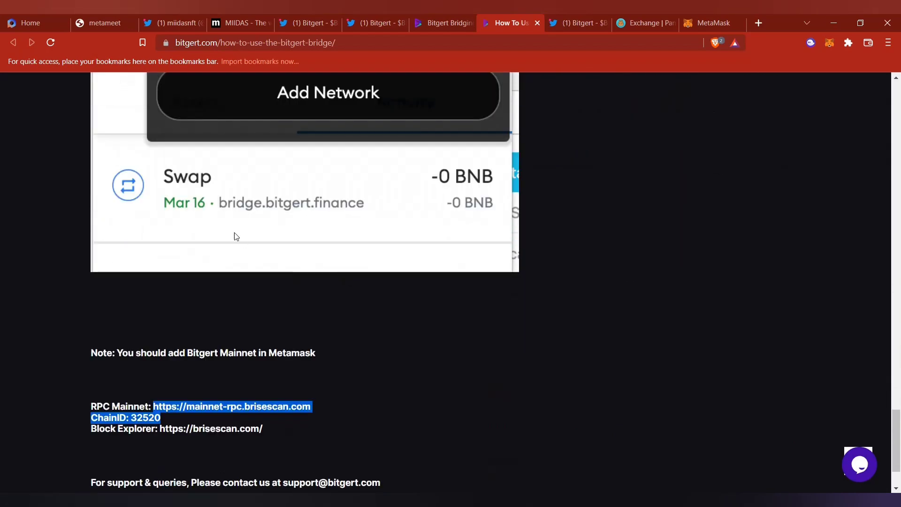
{"action": "scroll", "coordinate": [235, 233], "scroll_direction": "down", "scroll_amount": 1}
{"action": "left_click", "coordinate": [269, 340]}
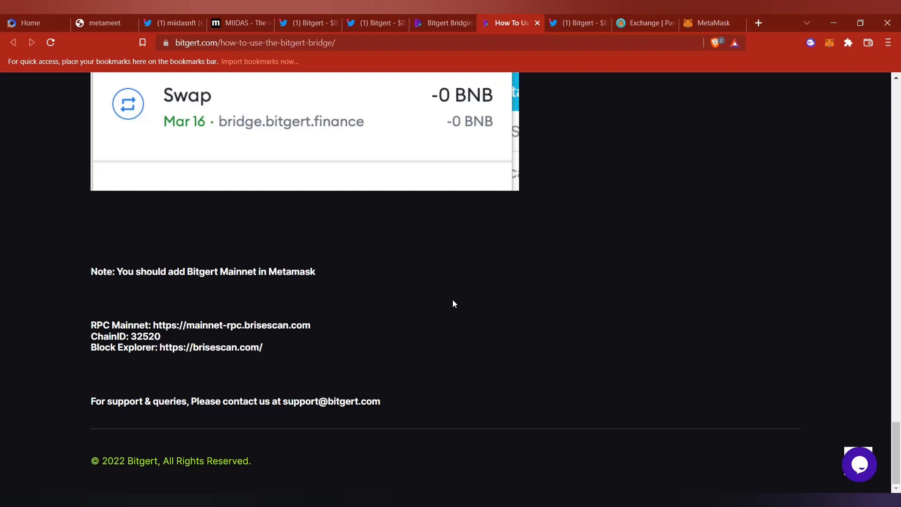
{"action": "scroll", "coordinate": [423, 288], "scroll_direction": "up", "scroll_amount": 5}
{"action": "scroll", "coordinate": [362, 270], "scroll_direction": "up", "scroll_amount": 5}
{"action": "scroll", "coordinate": [361, 264], "scroll_direction": "up", "scroll_amount": 5}
{"action": "scroll", "coordinate": [360, 265], "scroll_direction": "up", "scroll_amount": 7}
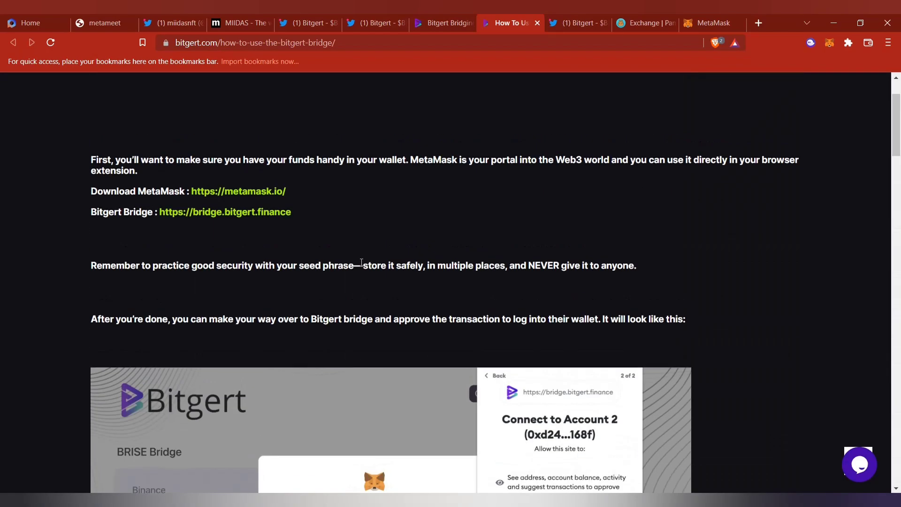